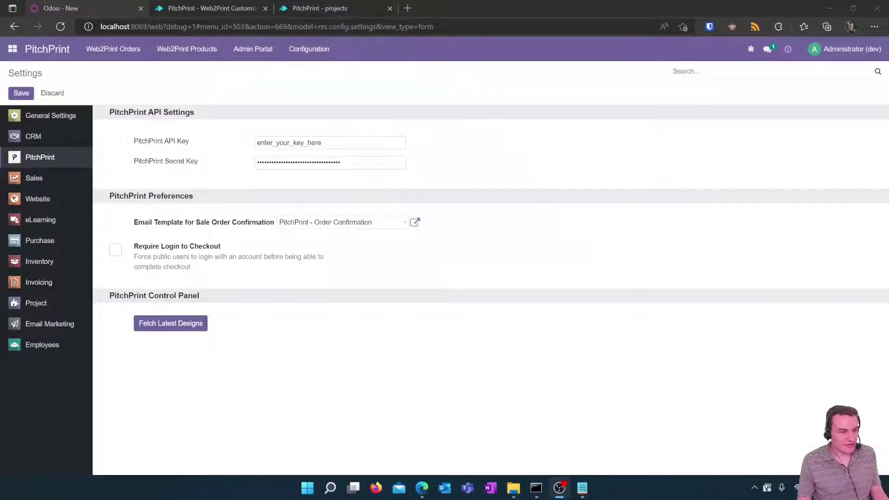
click(12, 49)
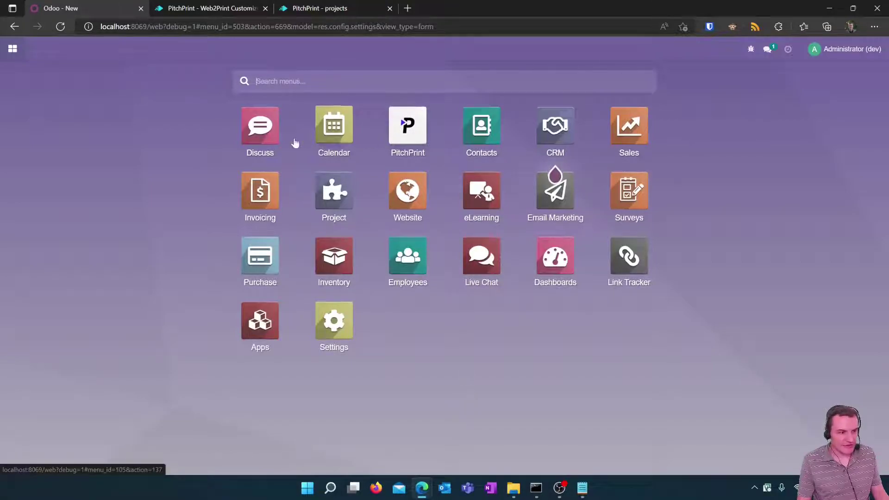
click(257, 331)
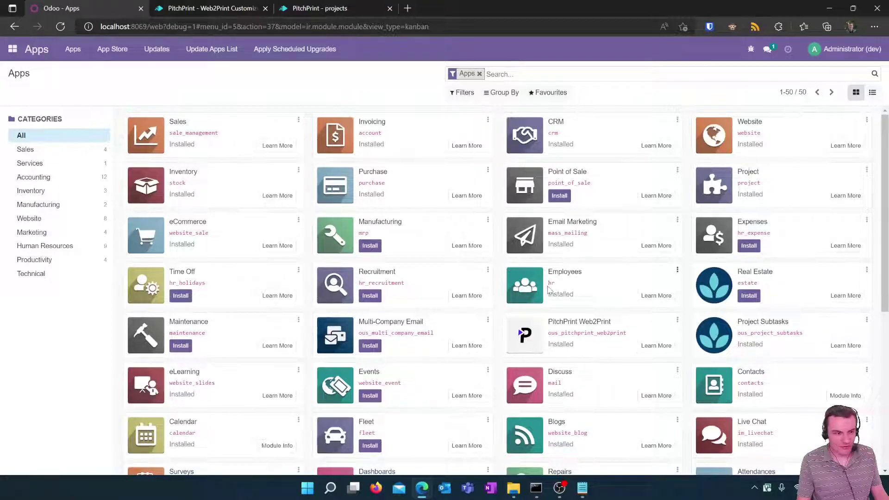
Open PitchPrint Configuration > Settings and select the stored API key and secret key values
click(13, 49)
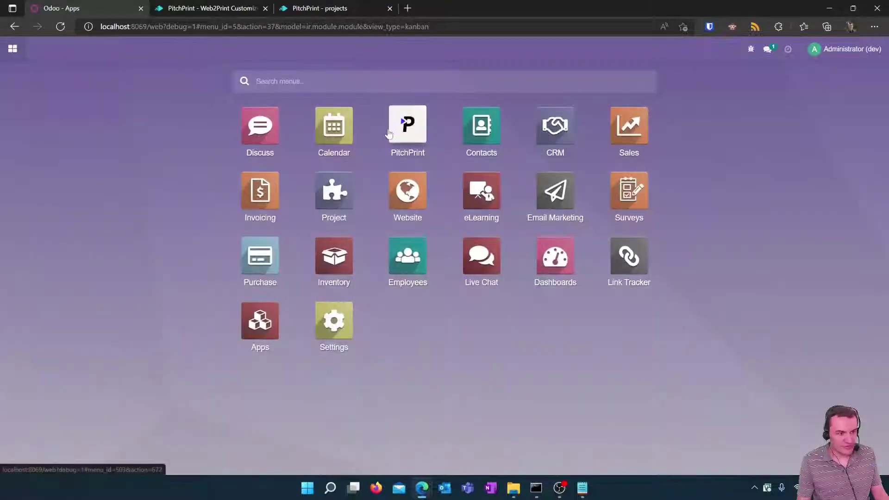
click(423, 138)
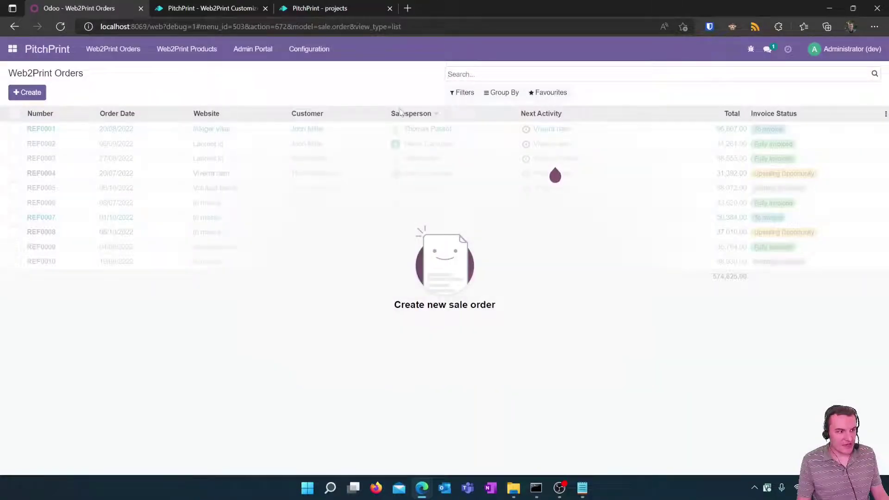
click(298, 54)
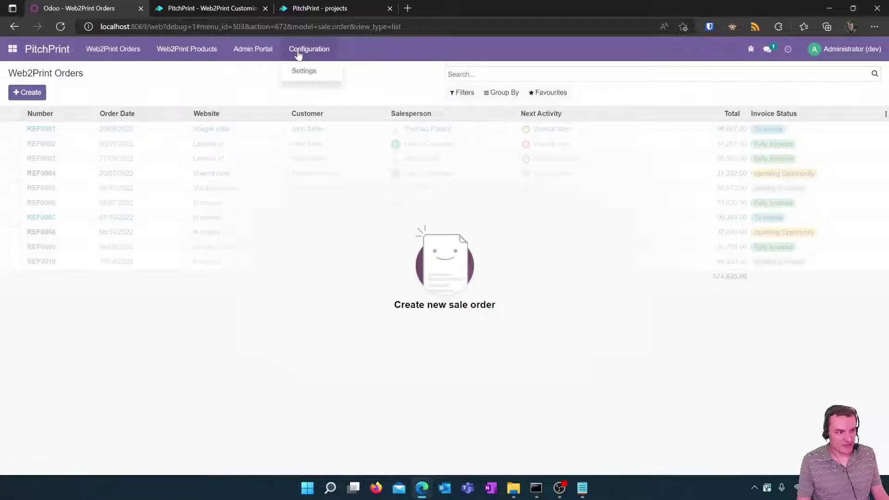
click(323, 74)
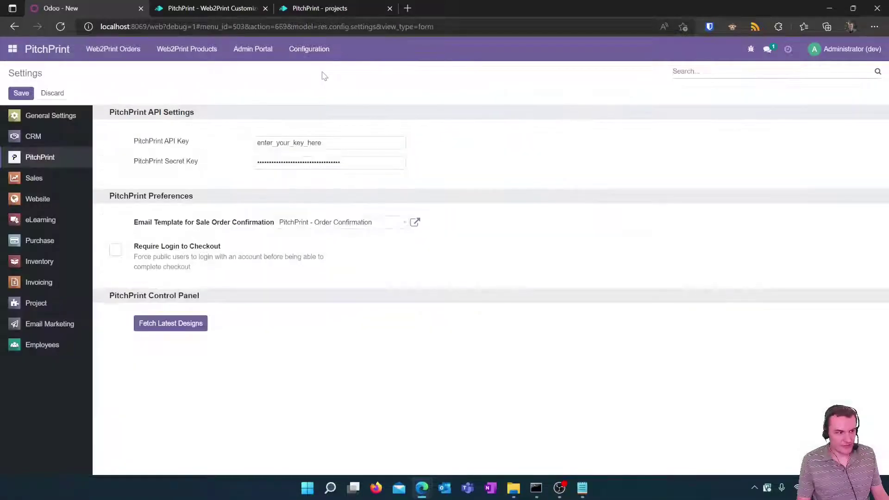
drag(339, 142, 198, 146)
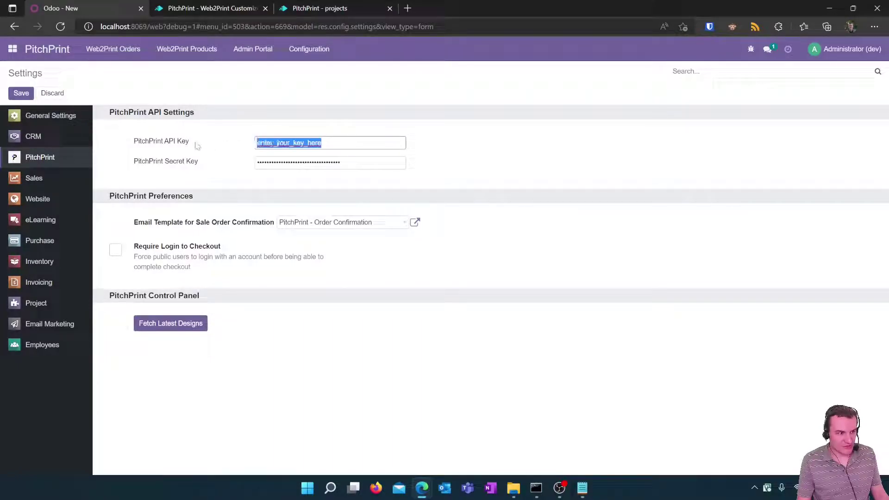
drag(363, 162, 196, 165)
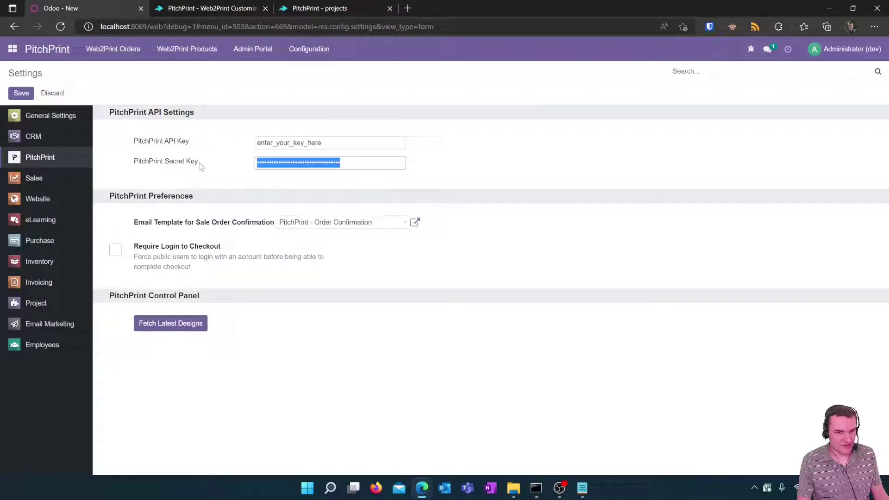
click(357, 143)
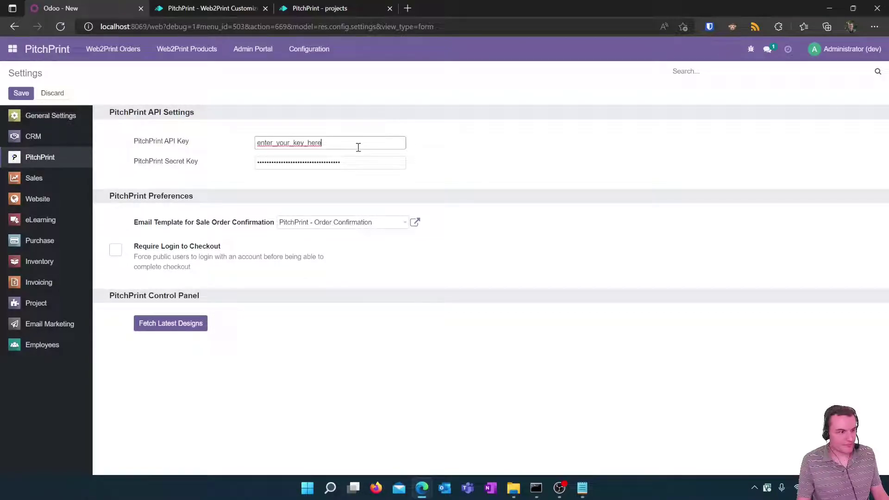
Check the PitchPrint admin Projects and pricing pages, then select the API key in Odoo
click(319, 9)
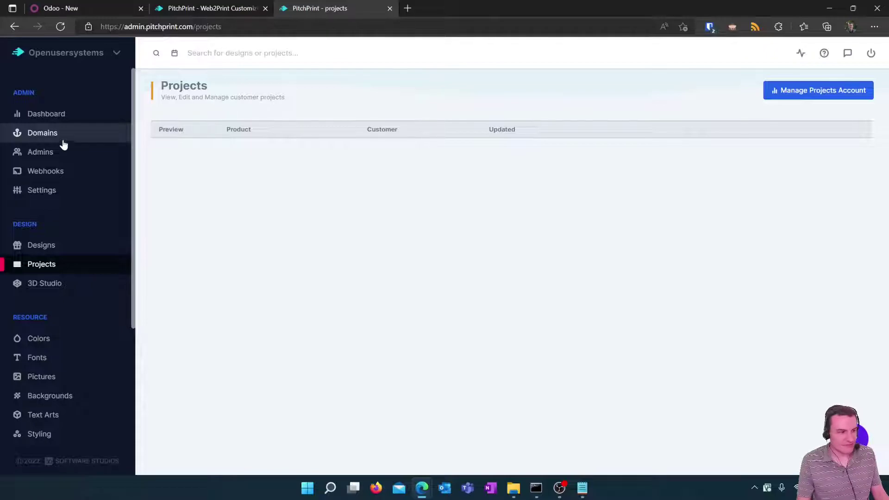
click(181, 3)
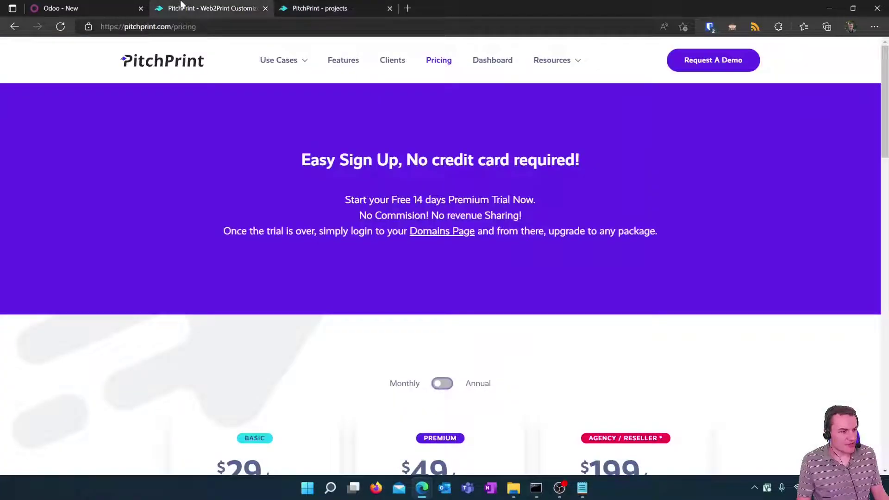
click(116, 6)
drag(346, 138, 212, 142)
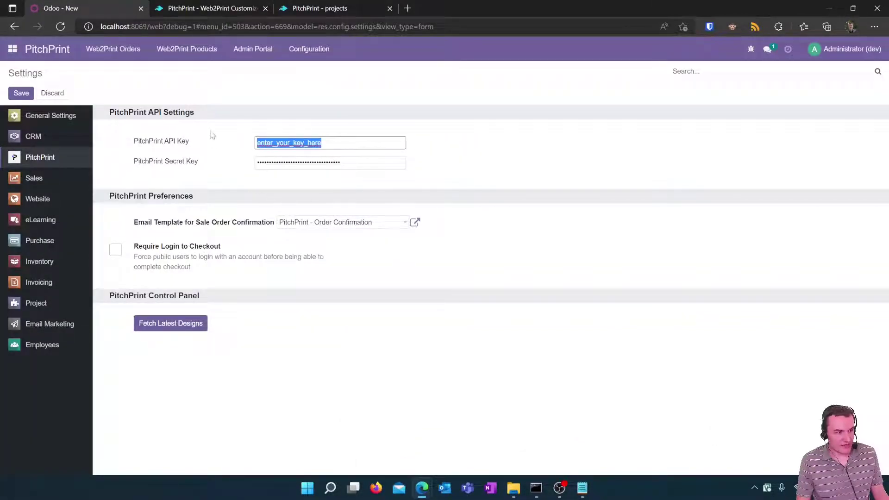
Save the PitchPrint API key settings and fetch the latest designs from PitchPrint
click(363, 144)
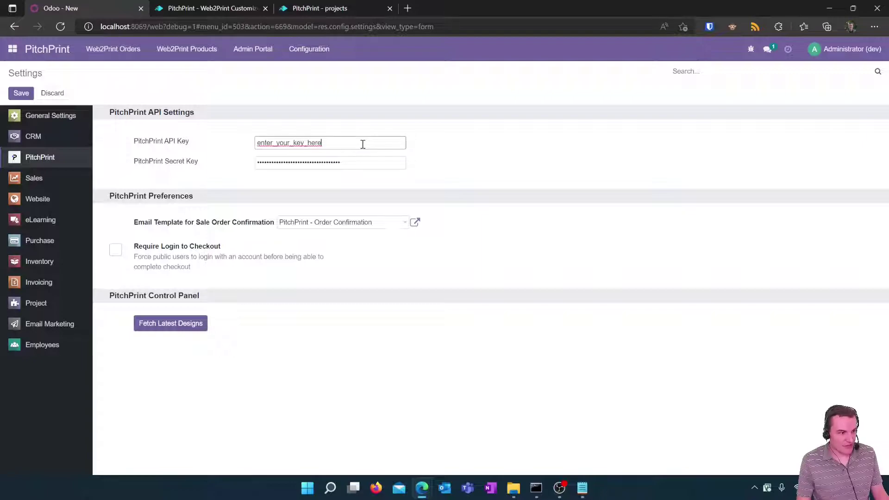
click(14, 94)
click(176, 332)
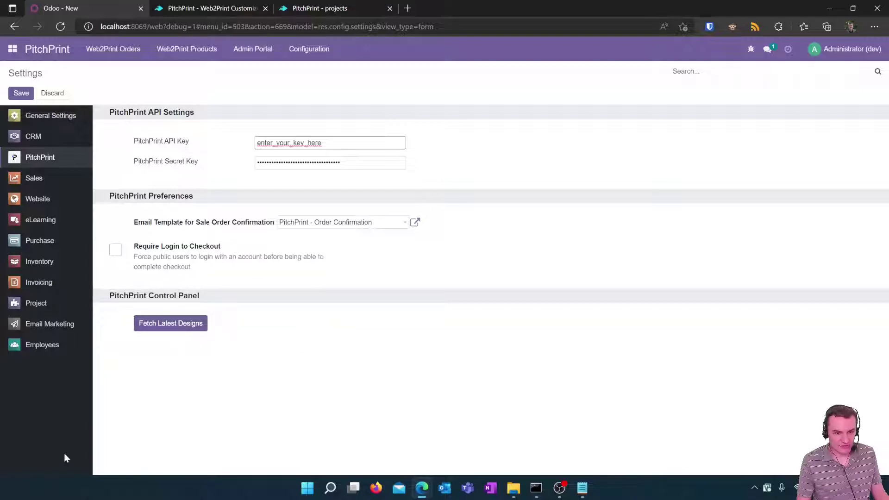
key(alt)
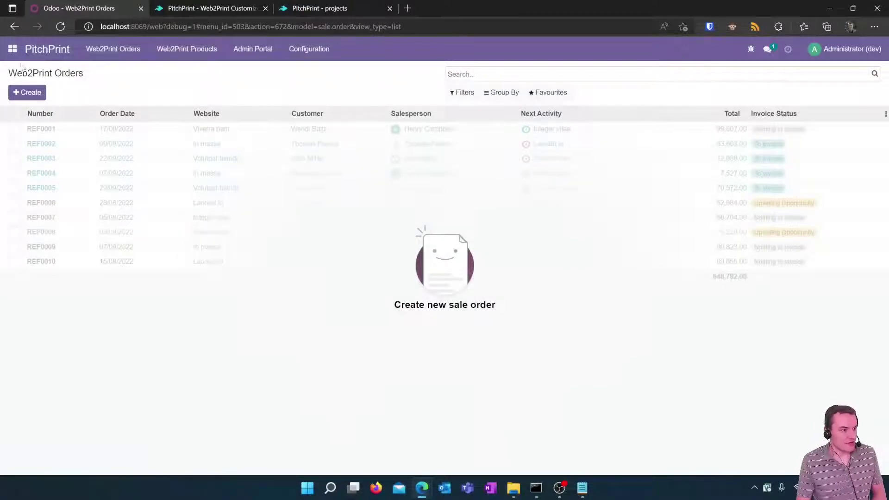
Open Web2Print Products > PitchPrint Designs to list the seven designs, including T-shirt and Wedding Magazine
click(9, 57)
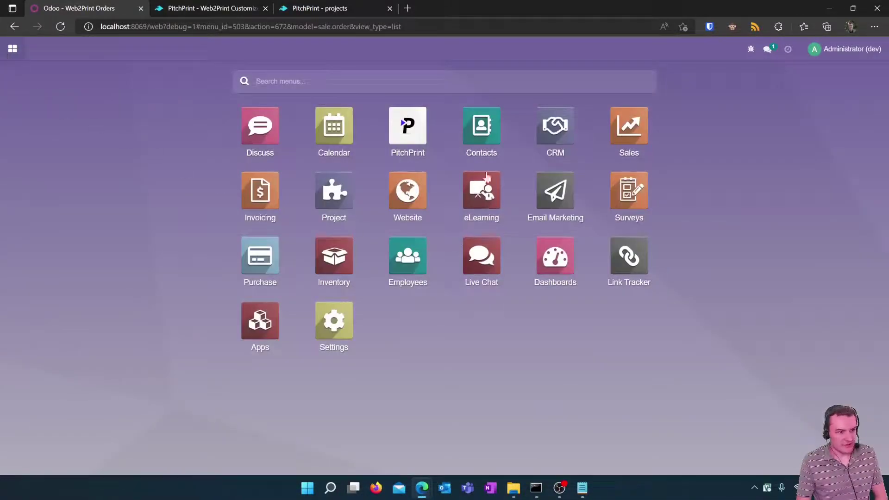
click(414, 130)
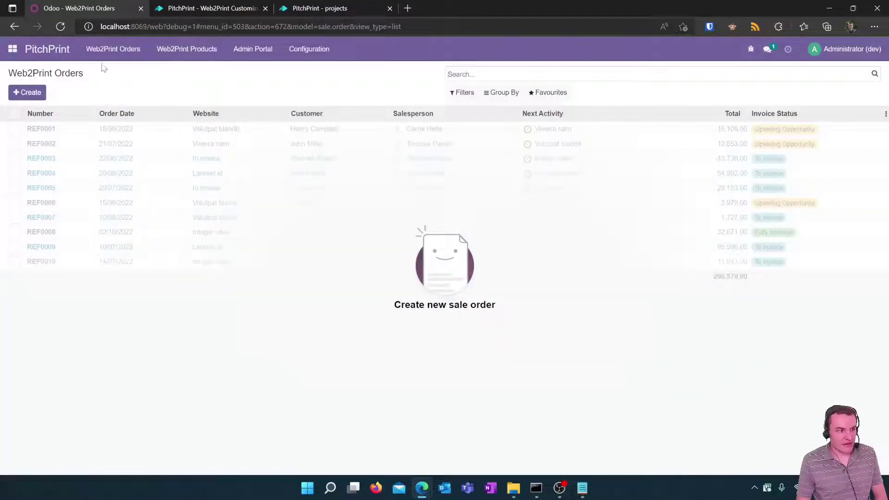
click(193, 59)
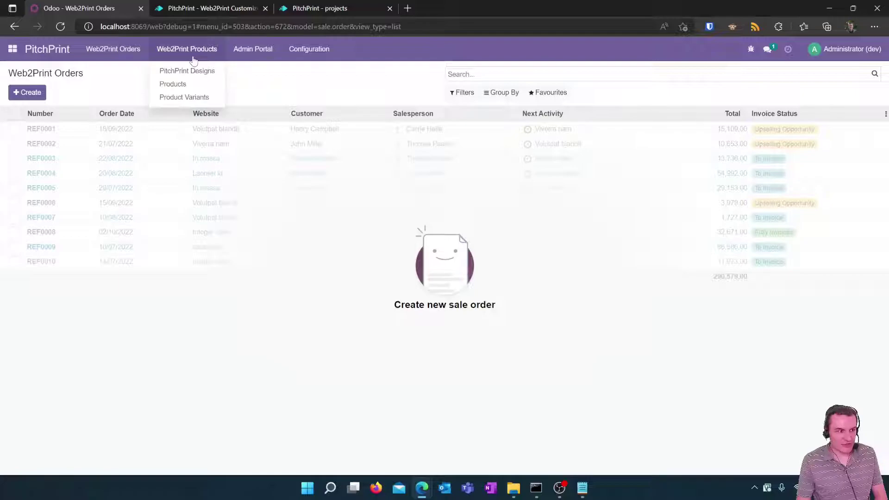
click(214, 75)
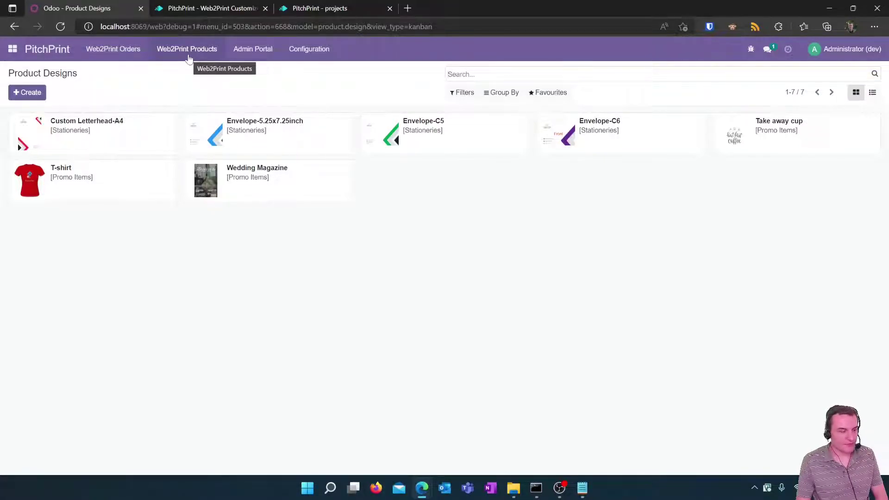
click(189, 55)
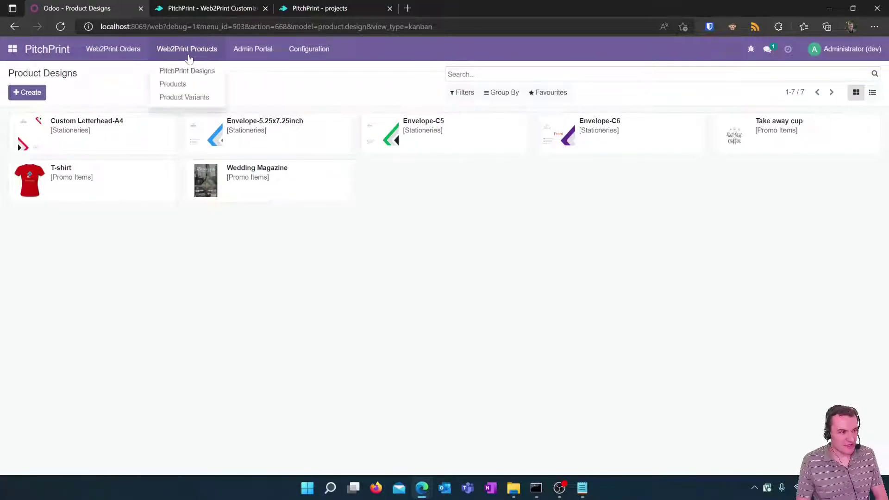
Create a new product and link the Promo Items > T-shirt PitchPrint design on its PitchPrint tab
click(172, 85)
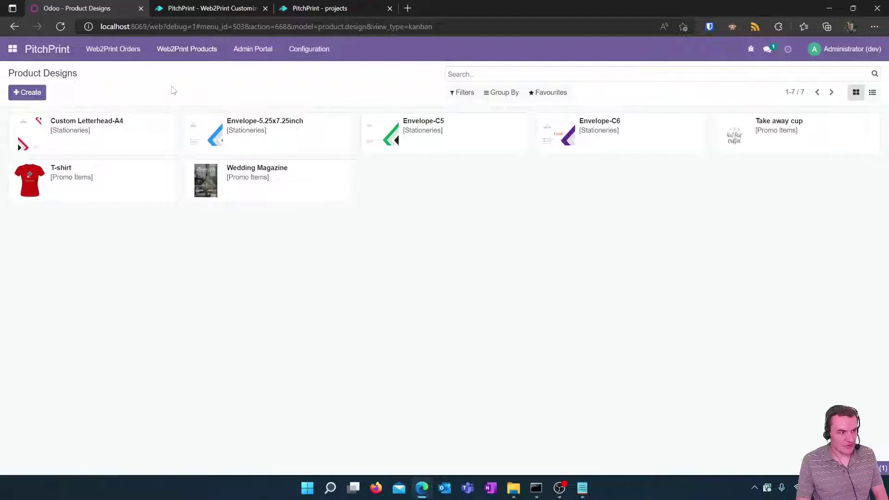
click(24, 91)
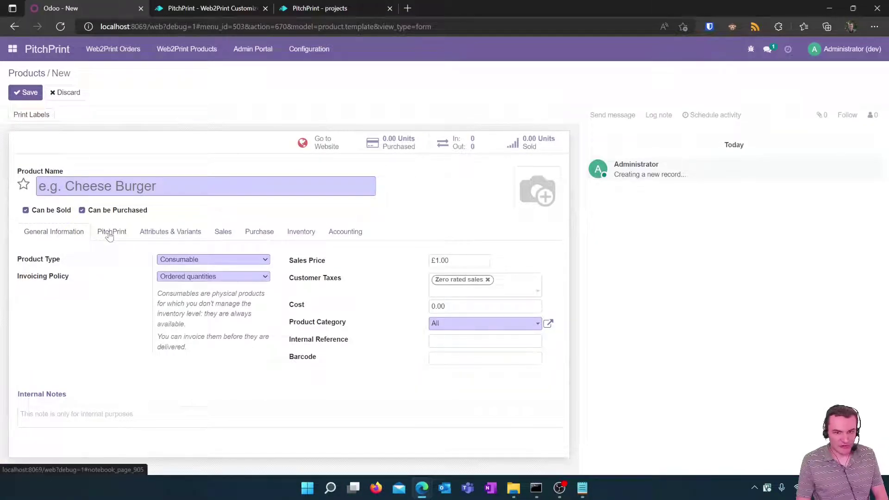
click(110, 236)
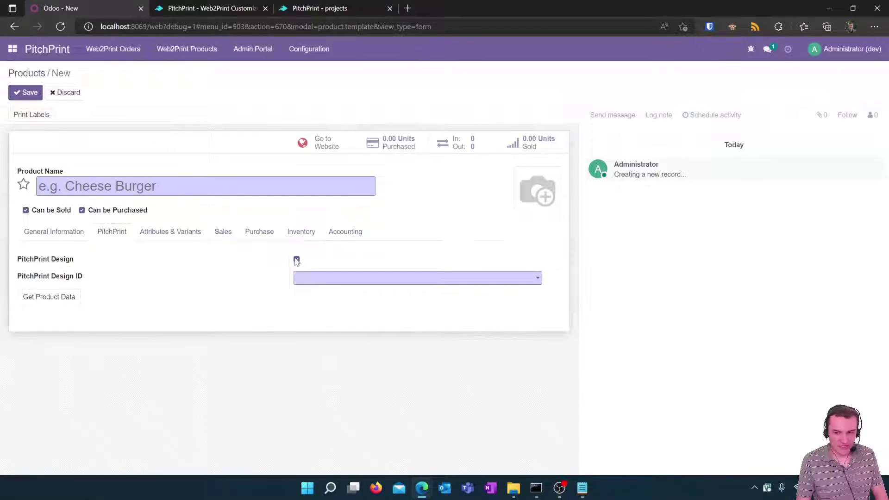
click(390, 280)
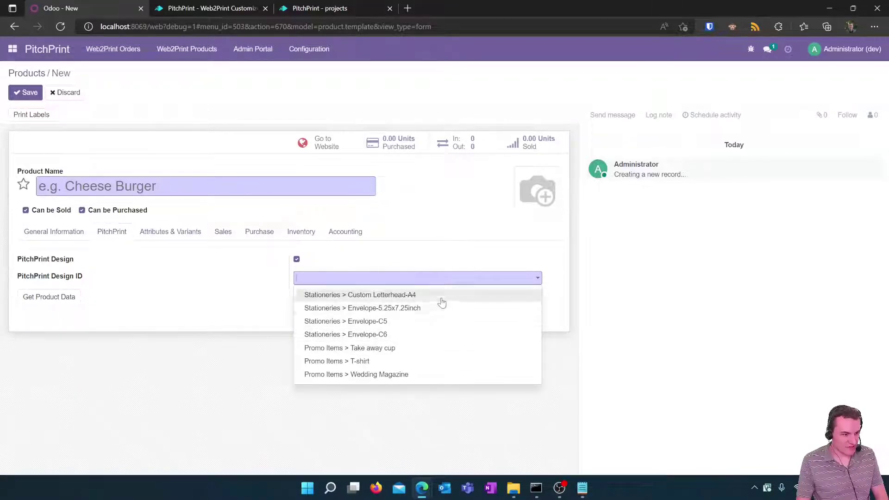
click(398, 368)
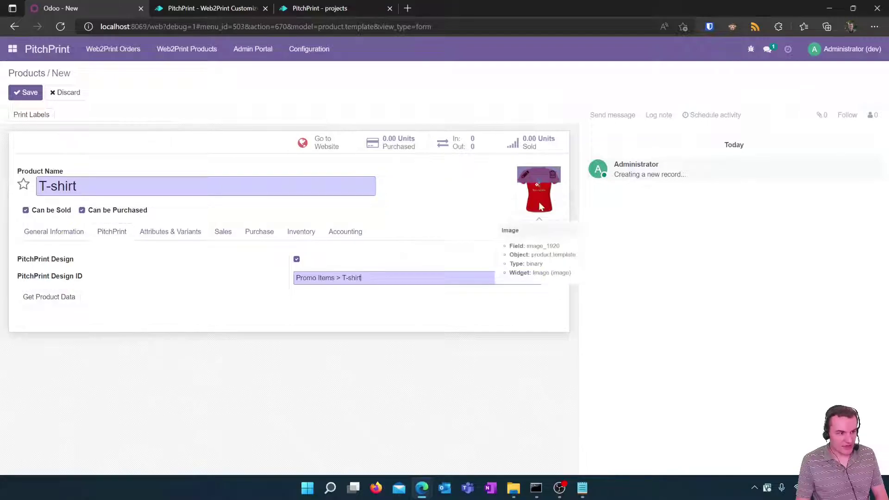
Name the product 'T-shirt (Custom)'
drag(78, 186, 35, 186)
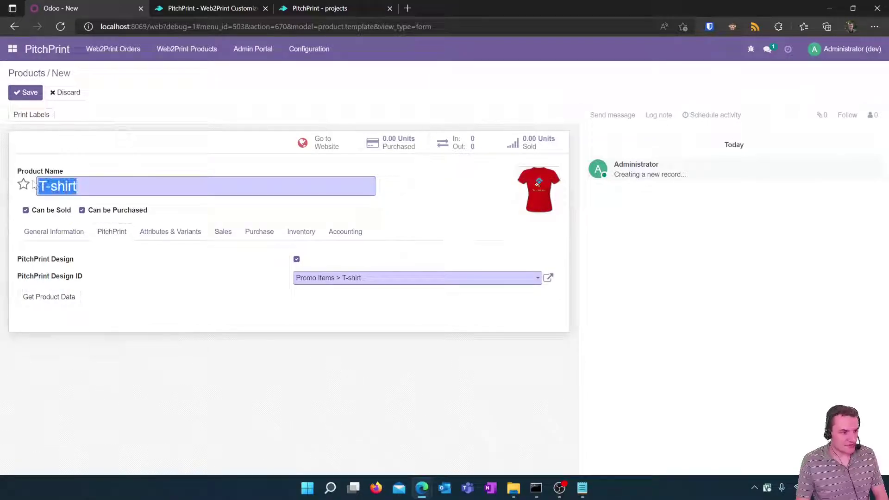
click(252, 191)
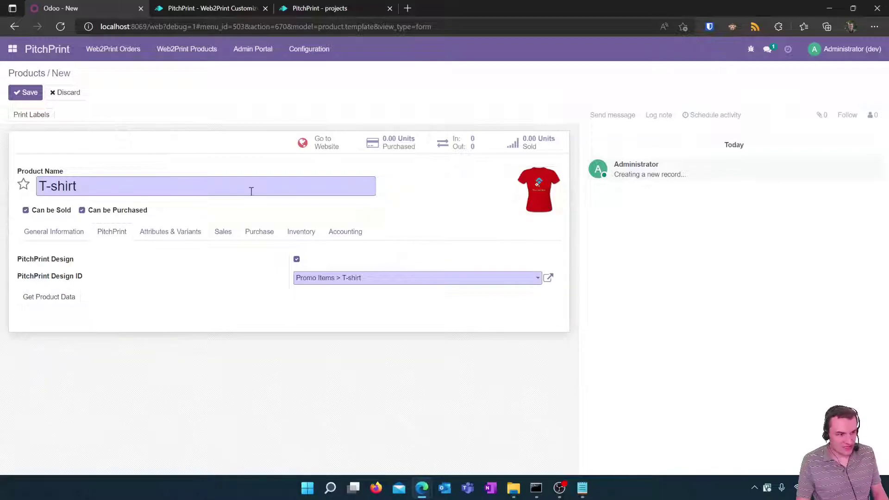
text((Custom)
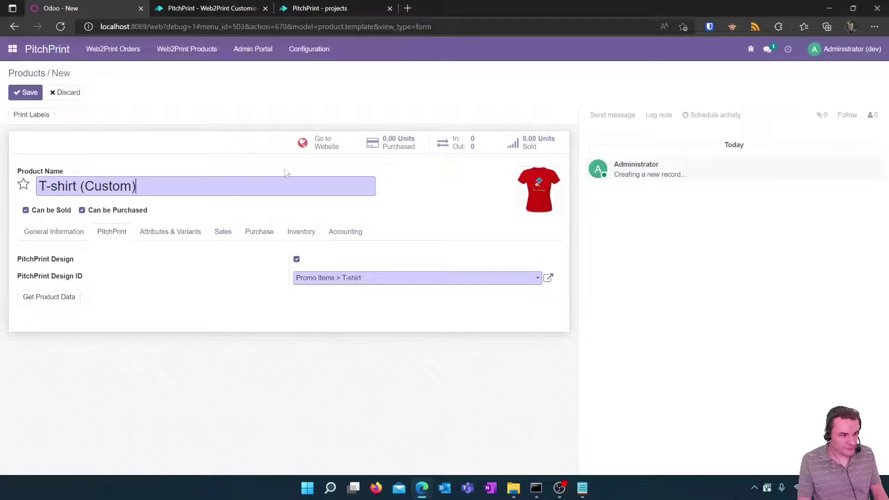
text())
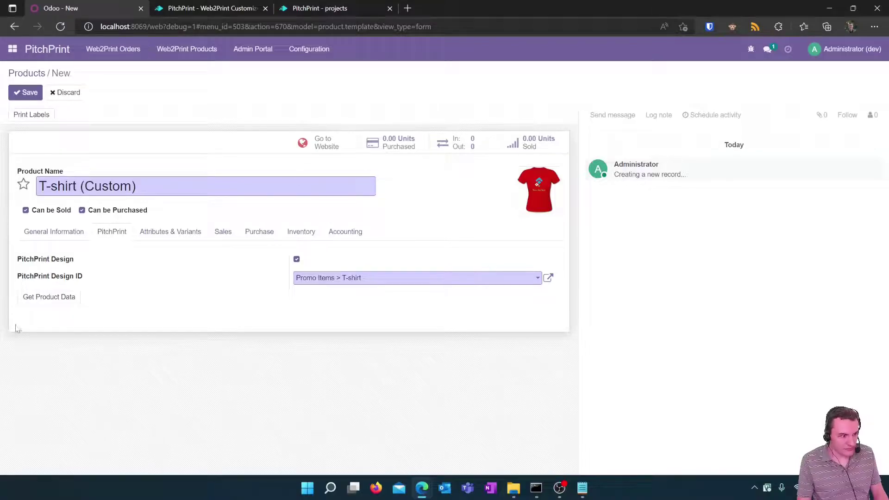
Set the product's sales price to 10
click(53, 238)
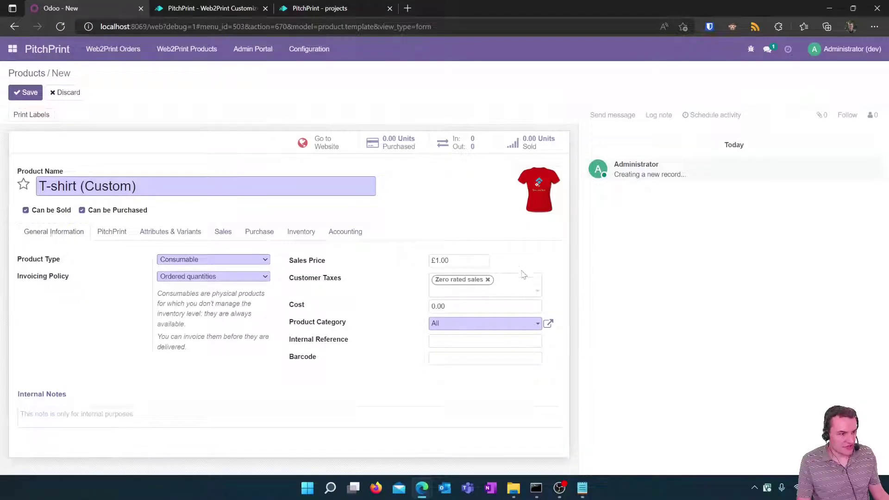
click(465, 257)
key(ctrl+a)
text(10)
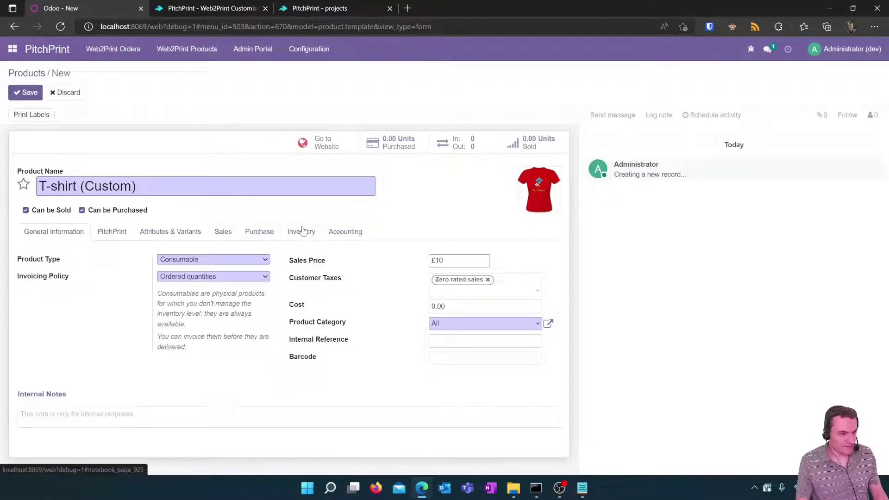
Add Promo Items as the product's eCommerce shop category
click(449, 325)
click(216, 238)
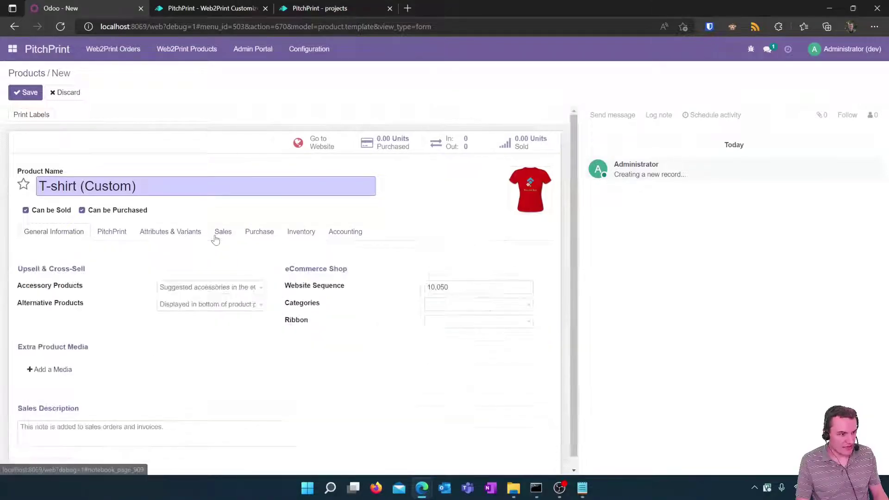
click(435, 304)
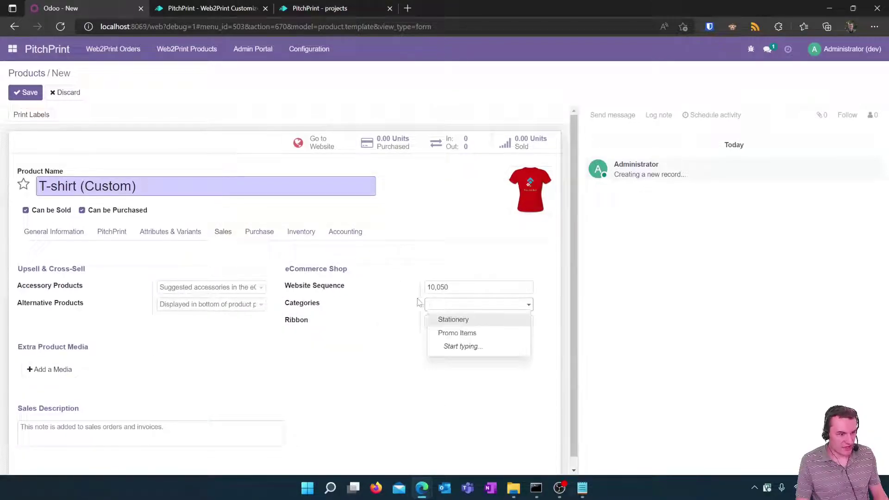
click(474, 334)
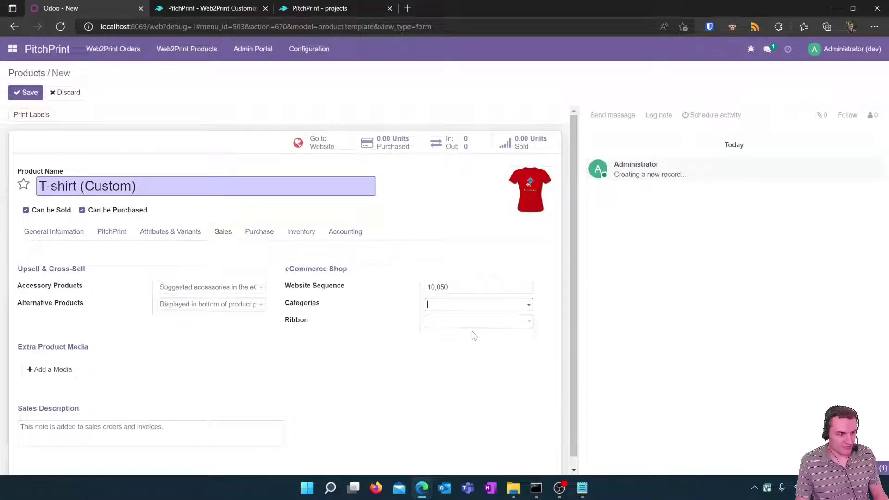
scroll(358, 381, down, 1)
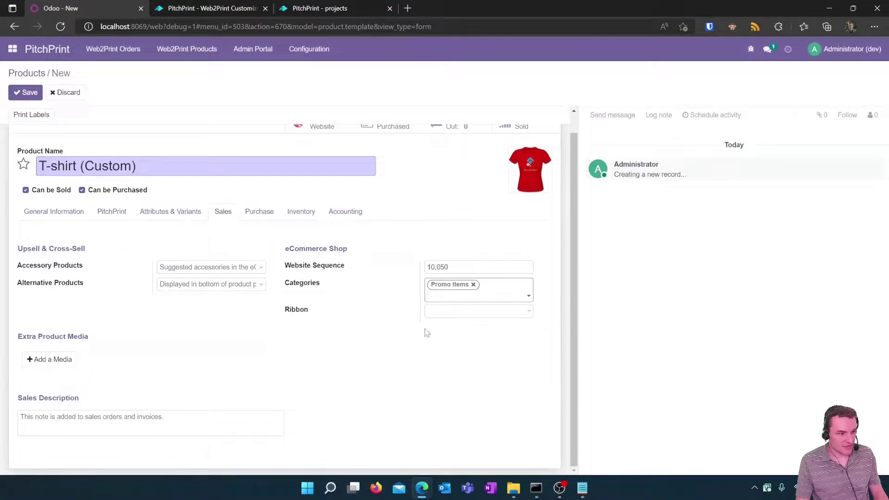
Clear the typed 'Custom' ribbon so the product has no ribbon
click(443, 312)
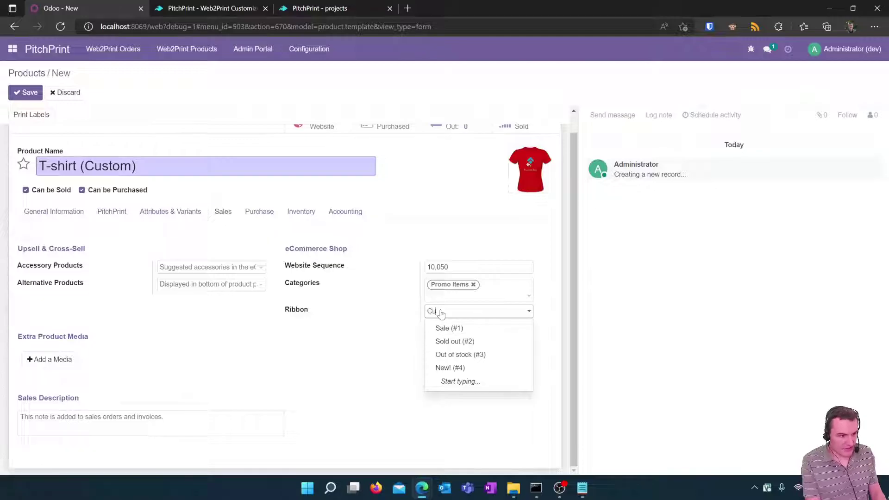
text(stom)
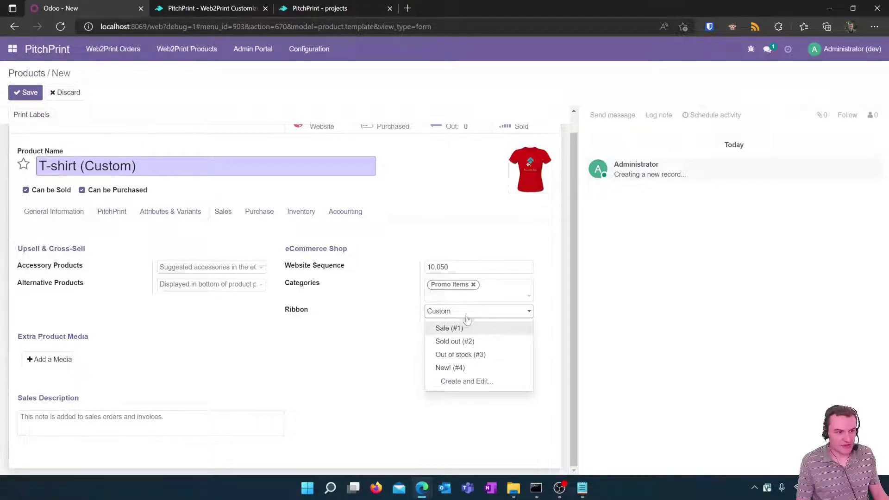
drag(465, 316, 396, 320)
key(BackSpace)
click(336, 363)
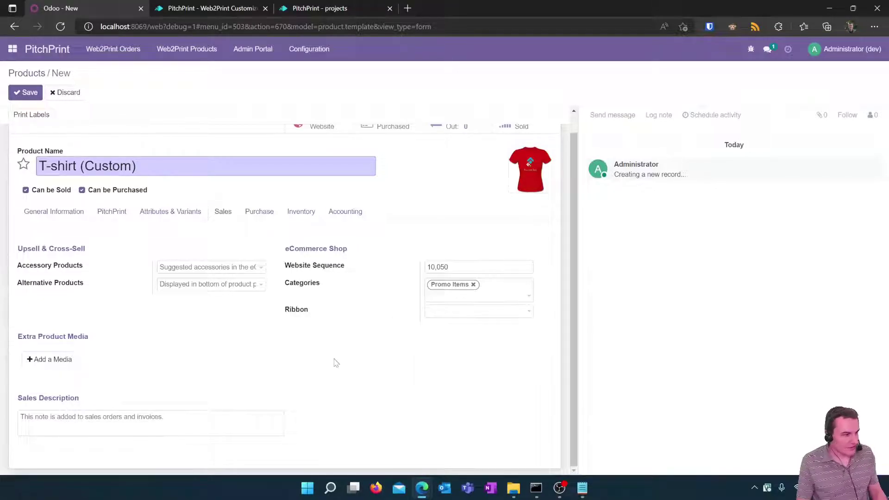
scroll(199, 330, up, 1)
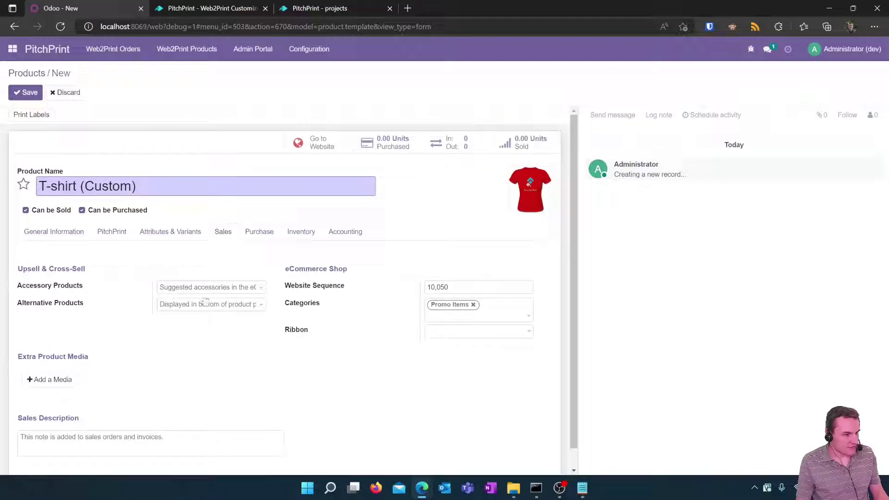
Save T-shirt (Custom), publish its website page, and view it in the Shop listing
click(26, 95)
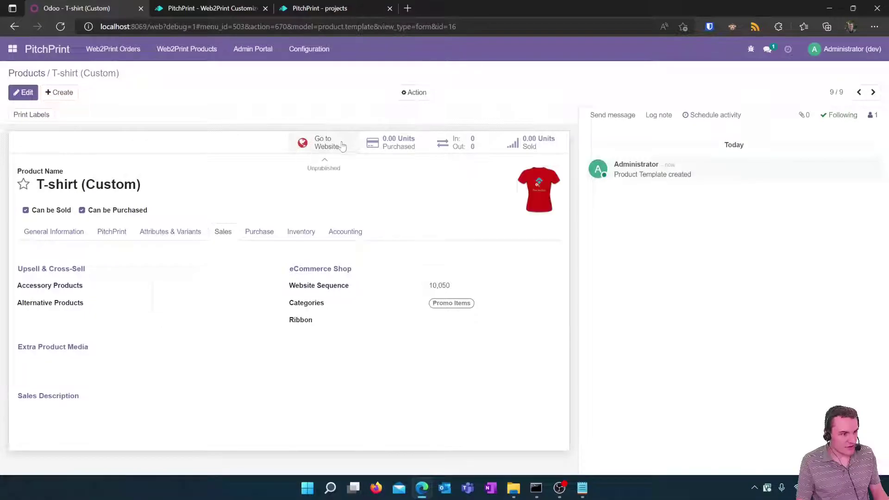
click(301, 147)
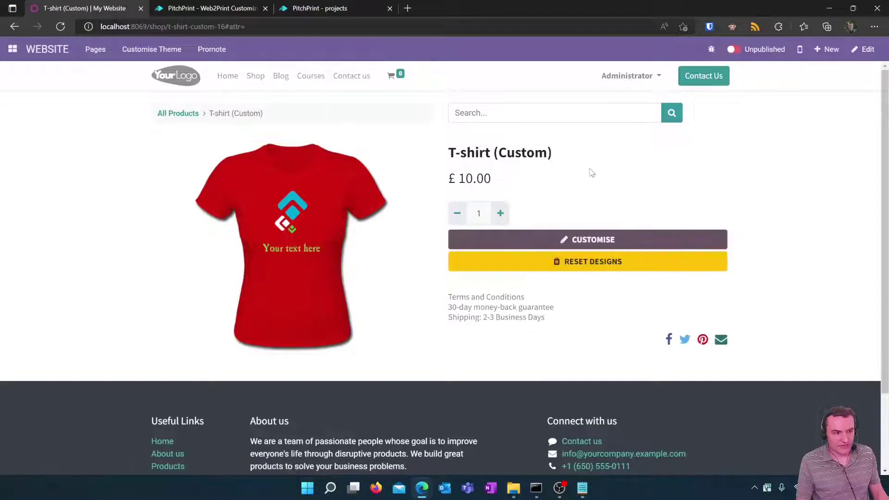
click(733, 50)
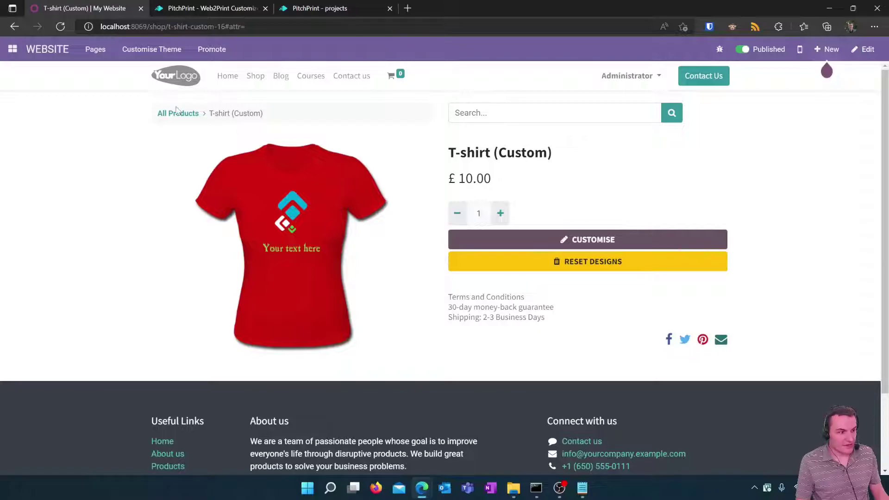
click(255, 80)
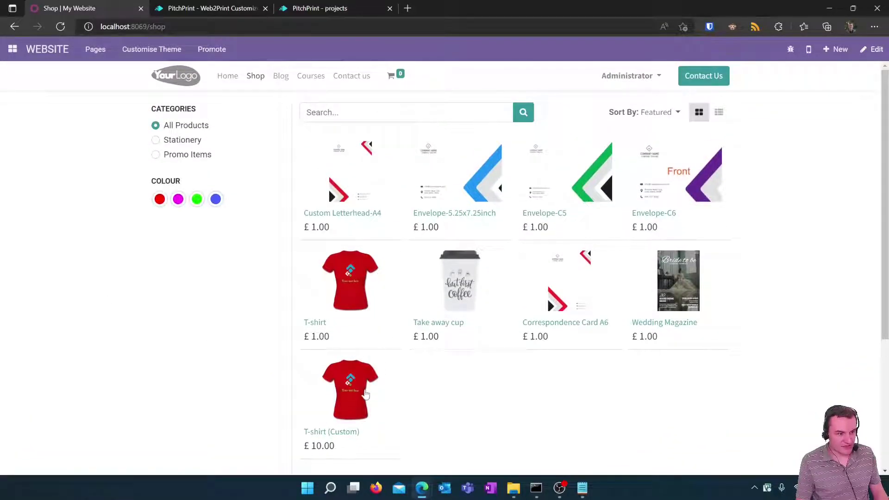
Open the £10.00 T-shirt (Custom) from the shop listing in the PitchPrint designer
scroll(215, 330, down, 1)
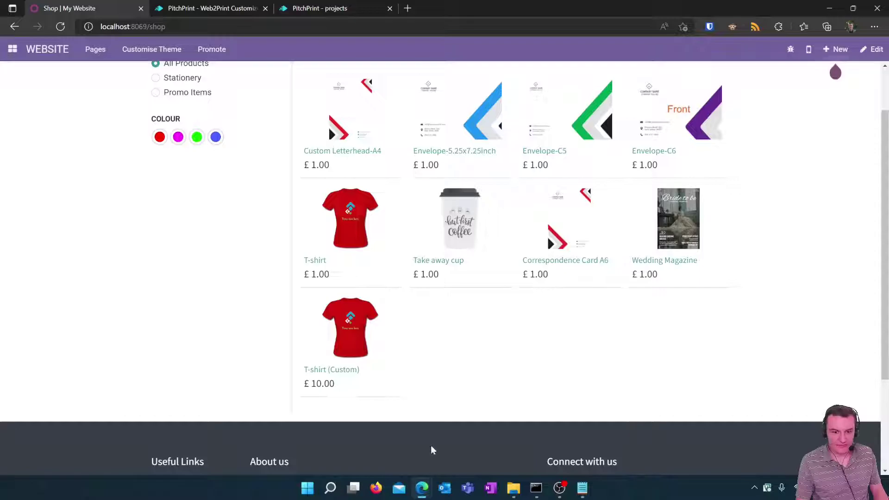
click(351, 337)
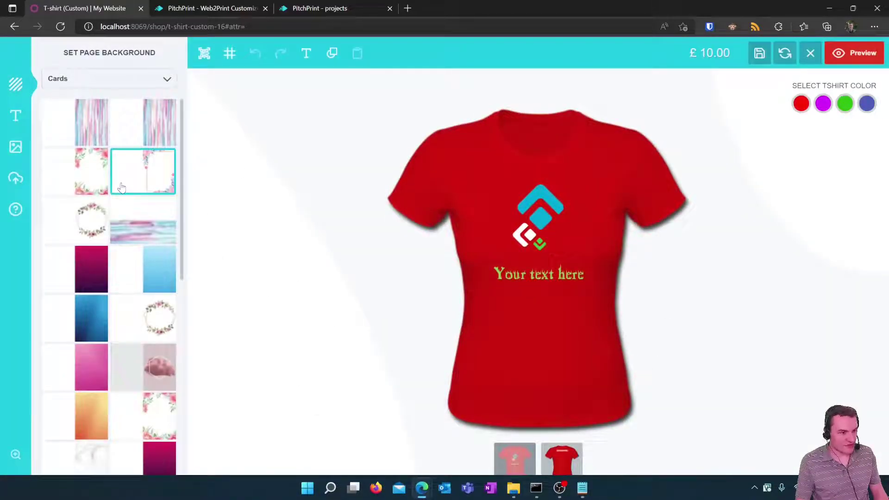
Browse the text style categories, keeping Greetings selected
click(16, 115)
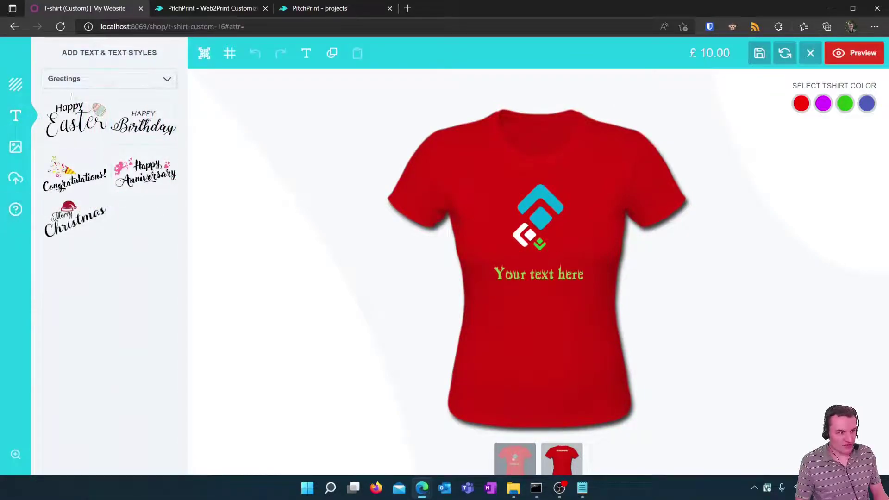
click(113, 79)
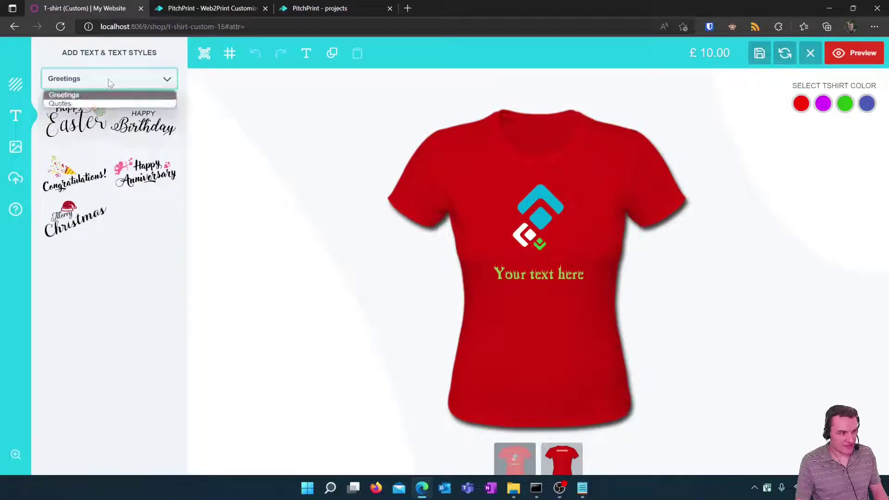
click(95, 89)
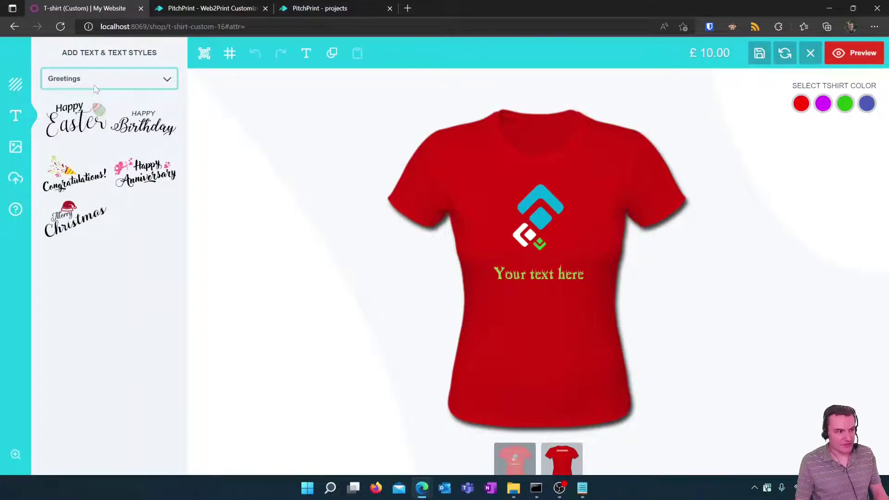
click(96, 89)
click(94, 85)
Browse Landscape and Cards backgrounds, then the text, pictures and photo-upload panels
click(27, 86)
click(117, 81)
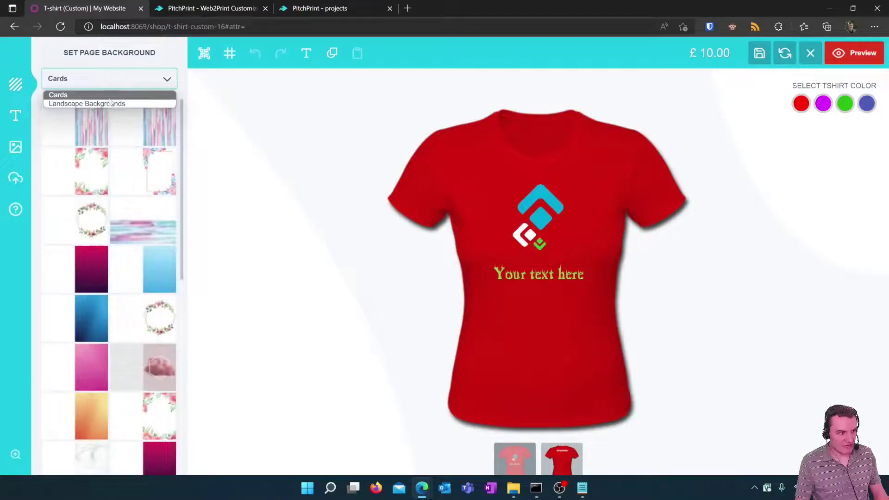
click(111, 103)
click(98, 84)
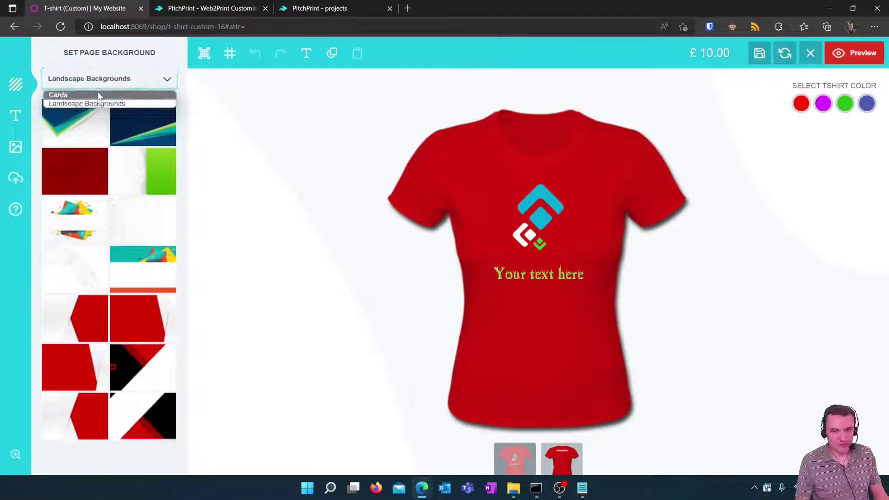
click(99, 95)
click(15, 116)
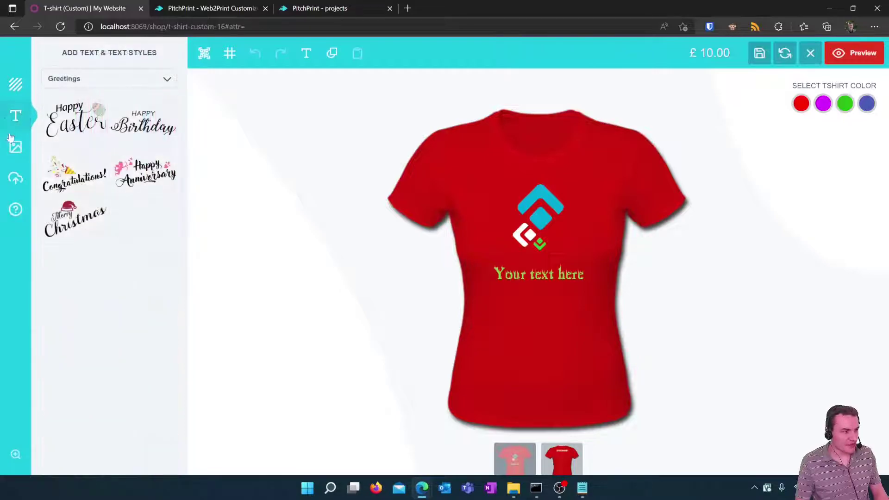
click(16, 147)
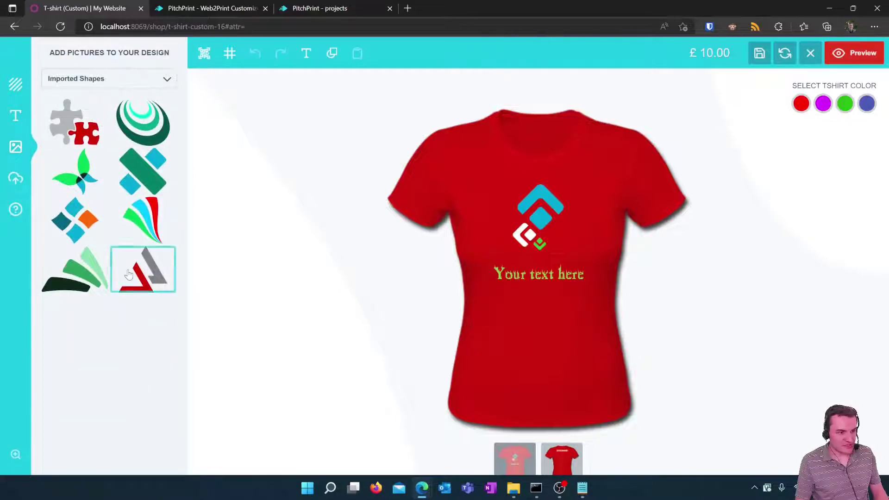
click(11, 181)
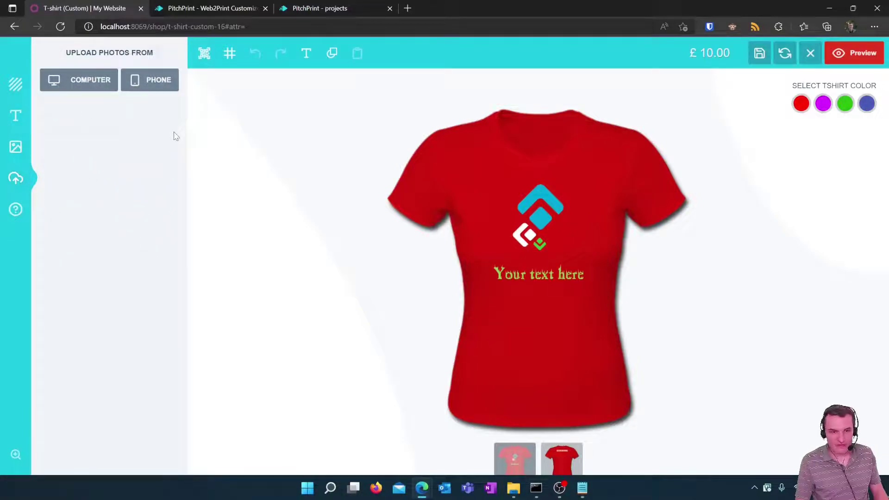
click(17, 99)
Select the logo and the 'Your text here' text on the shirt front
click(539, 274)
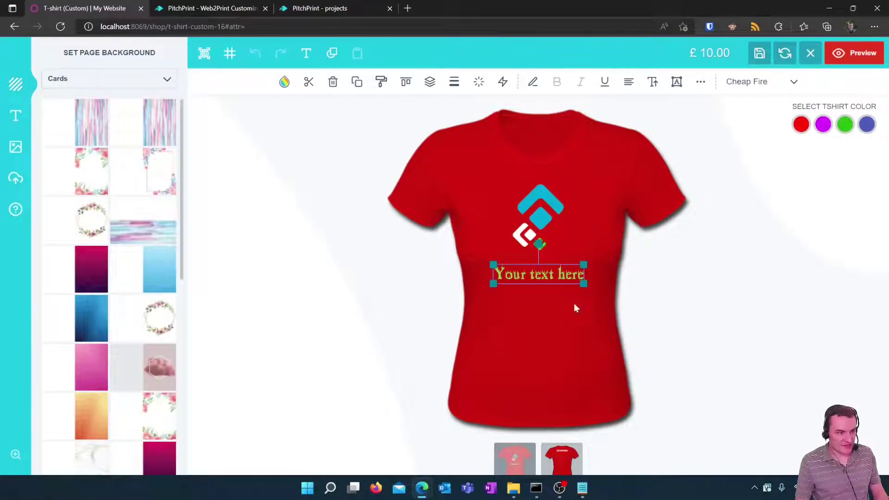
click(542, 198)
click(532, 276)
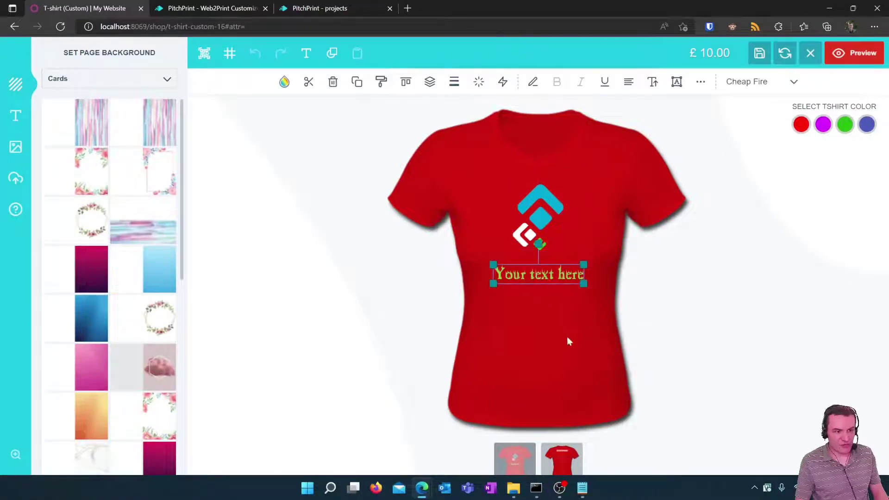
click(569, 342)
click(561, 276)
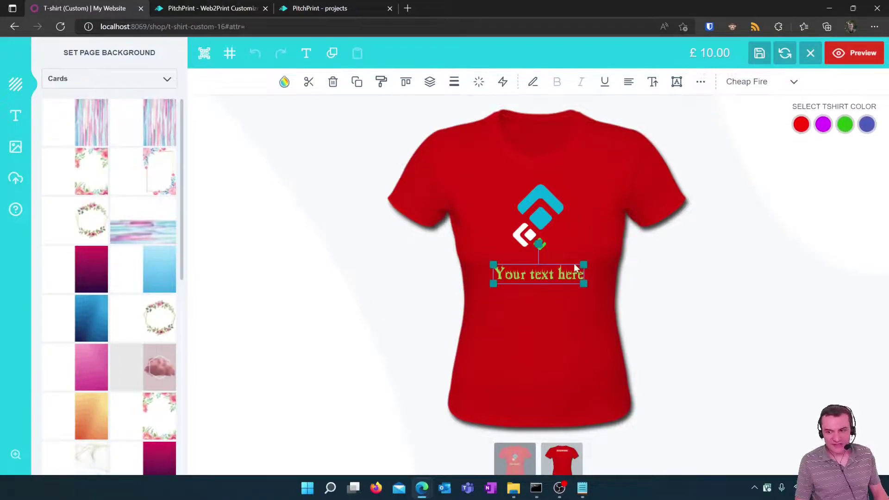
Replace the shirt's front logo with the butterfly shape placed above the text
click(545, 216)
key(Delete)
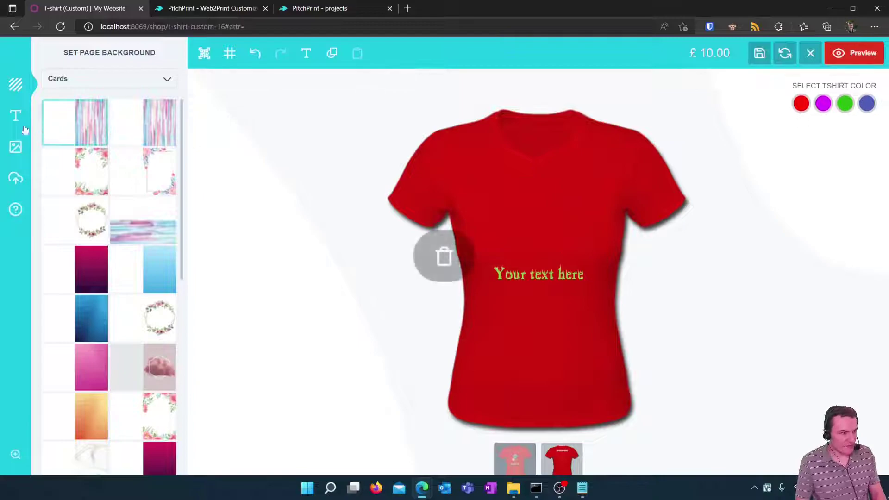
click(15, 147)
drag(93, 176, 547, 227)
drag(549, 284, 544, 213)
Change the text to 'PitchPrint Demo' in Arial, then view the shirt's back side
click(546, 277)
click(749, 87)
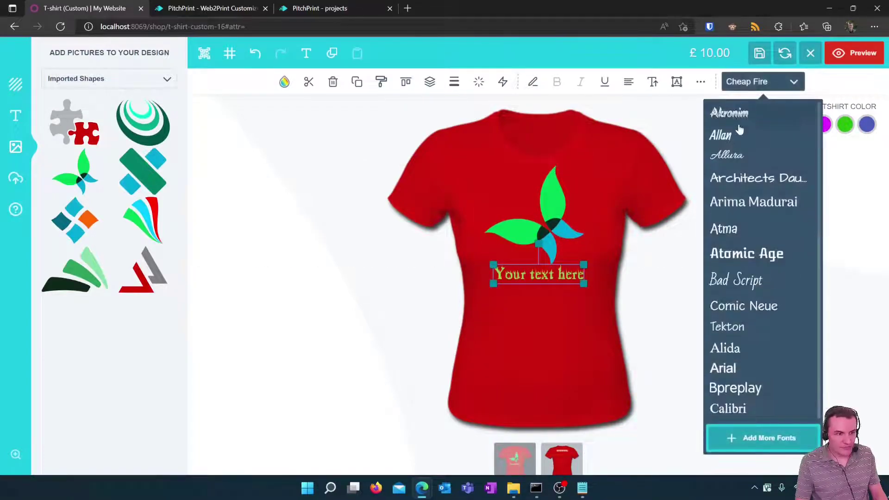
click(755, 369)
double_click(574, 274)
key(ctrl+a)
text(PitchPrint)
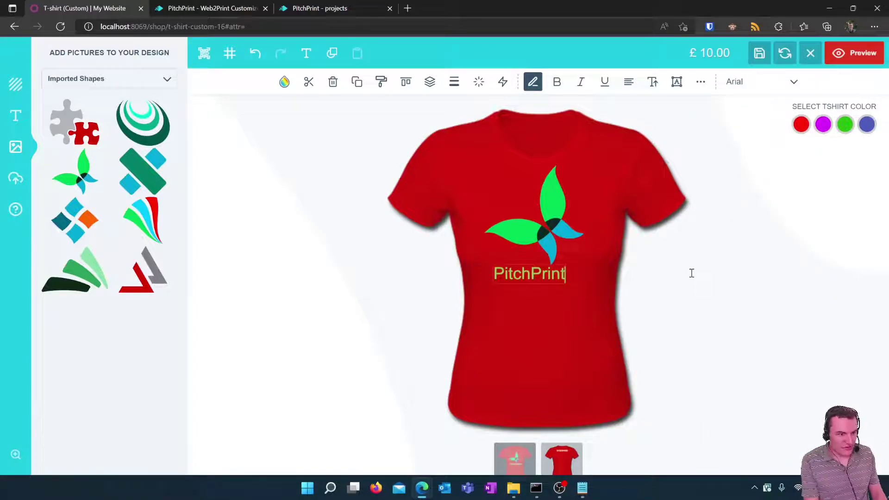
text( Demo)
click(579, 296)
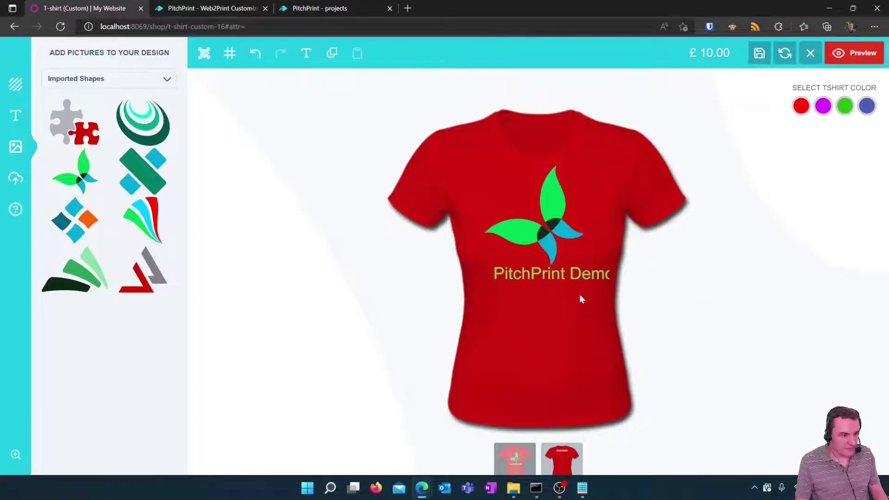
click(565, 278)
click(616, 374)
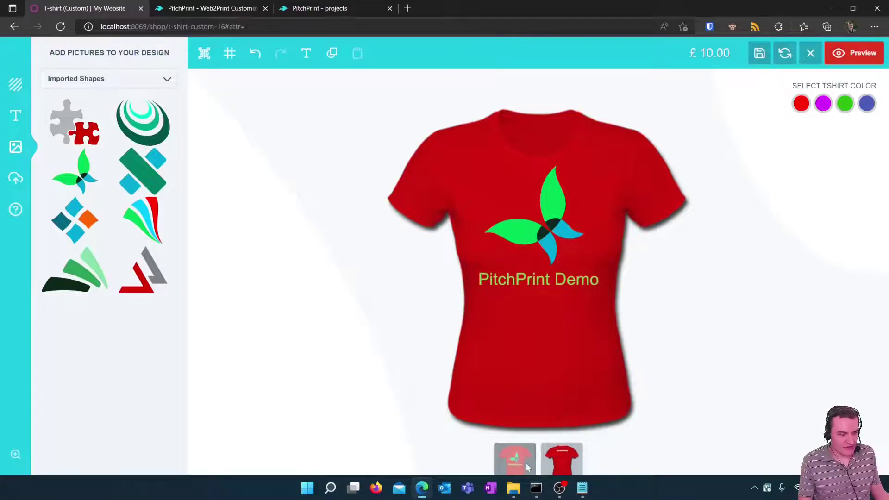
click(562, 459)
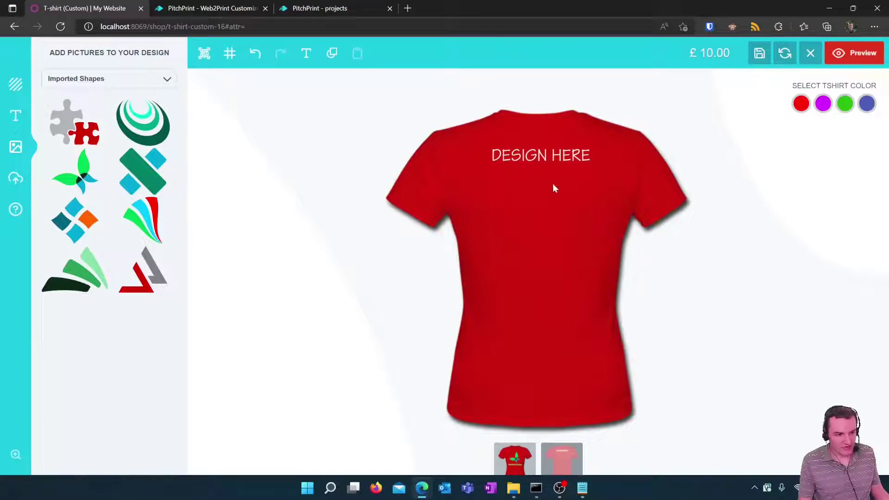
Replace DESIGN with BACK so the shirt's back text reads BACK HERE
click(550, 154)
double_click(550, 154)
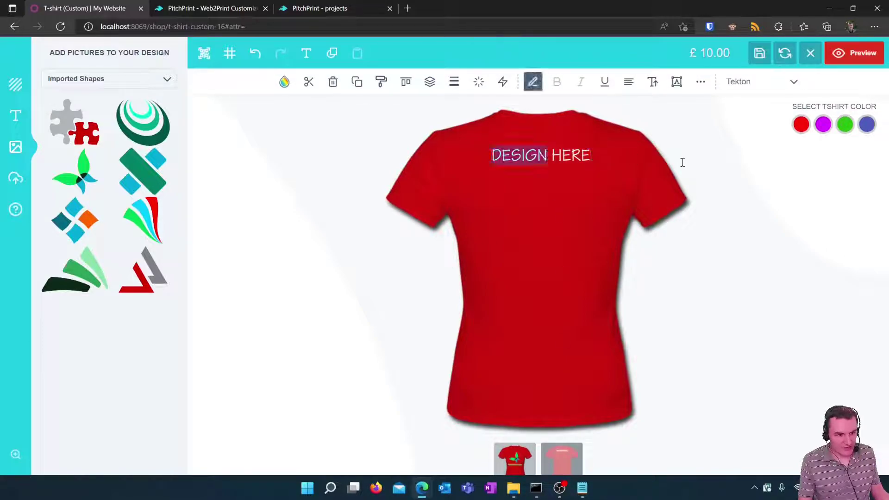
text(BACK)
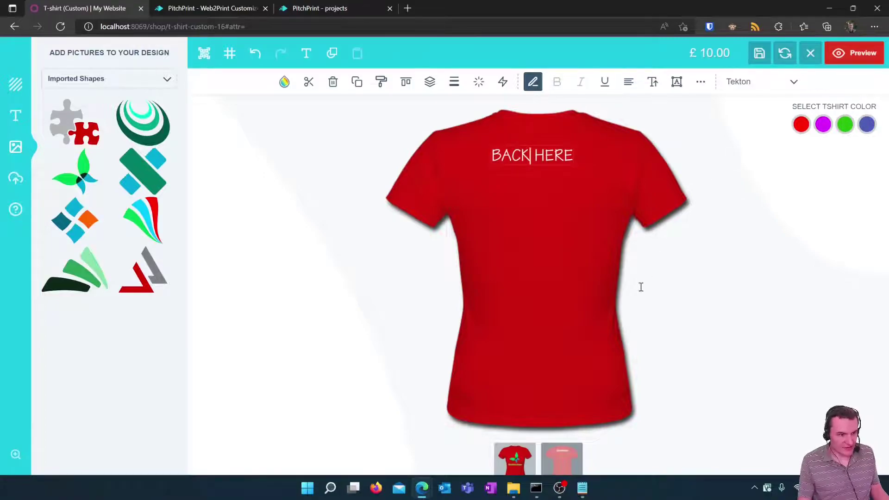
Return to the shirt's front, preview the finished design and submit it
click(512, 468)
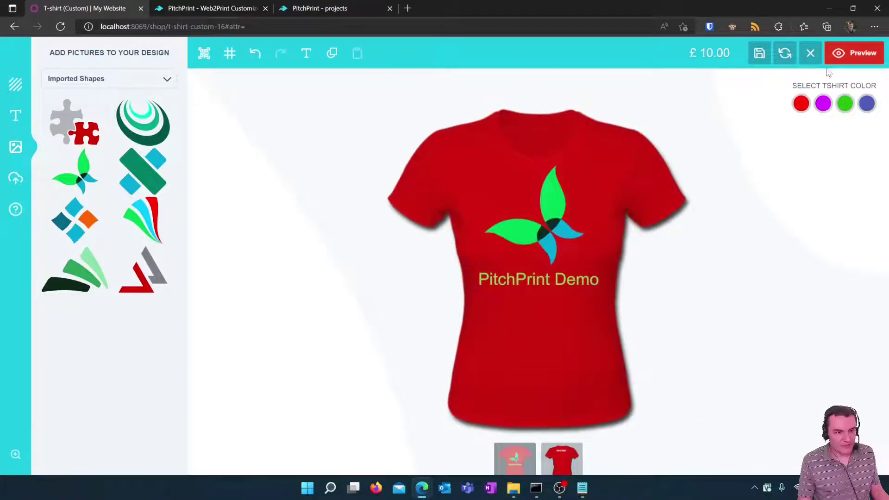
click(854, 54)
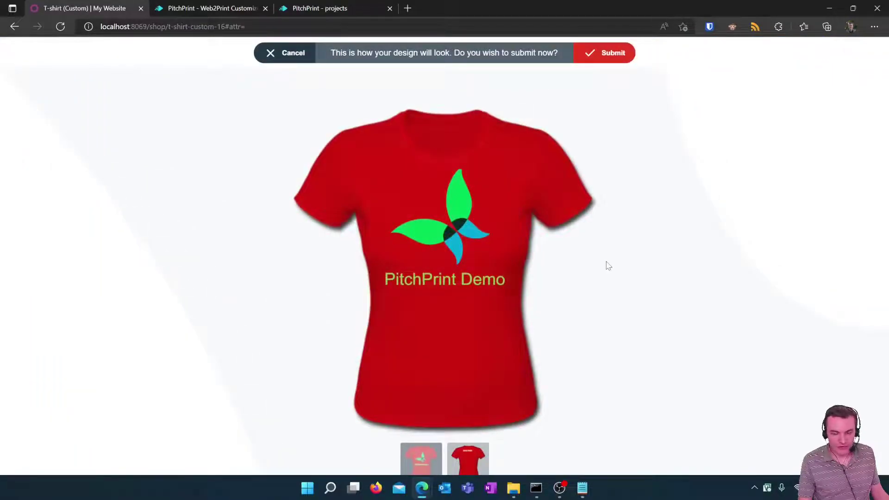
click(615, 56)
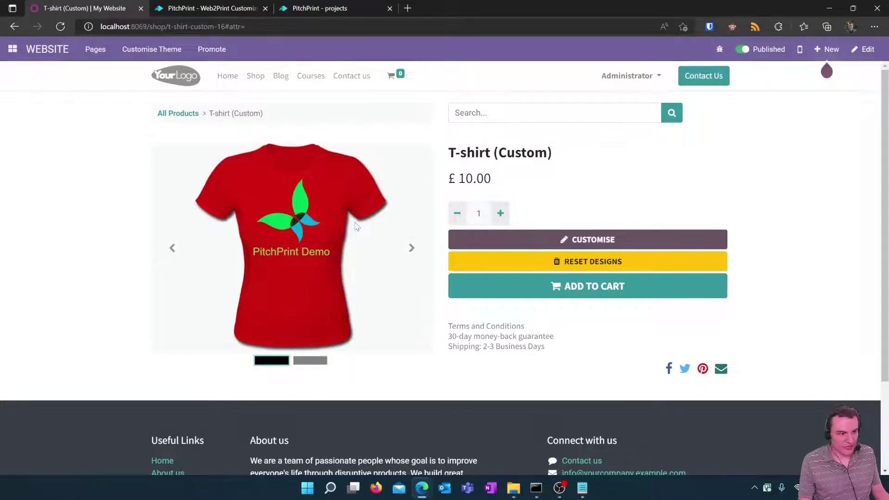
Compare the front and back shirt images, then add the T-shirt (Custom) to the cart at £10.00
click(412, 248)
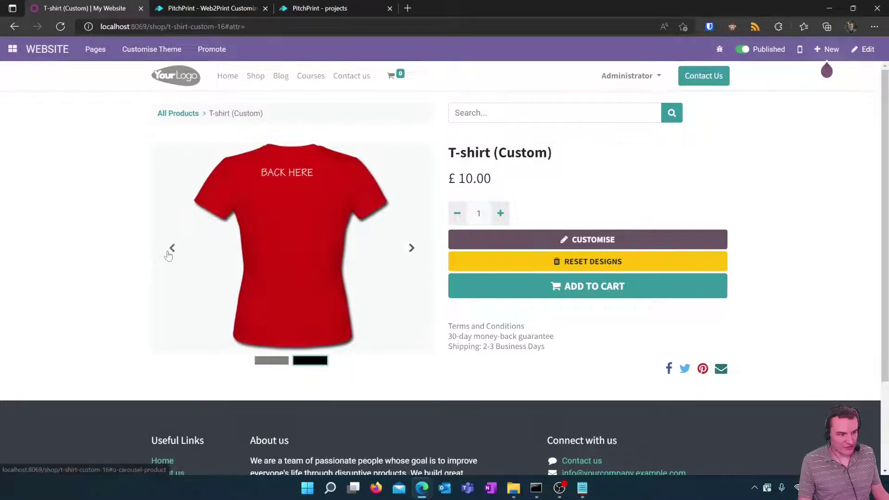
click(169, 252)
click(411, 250)
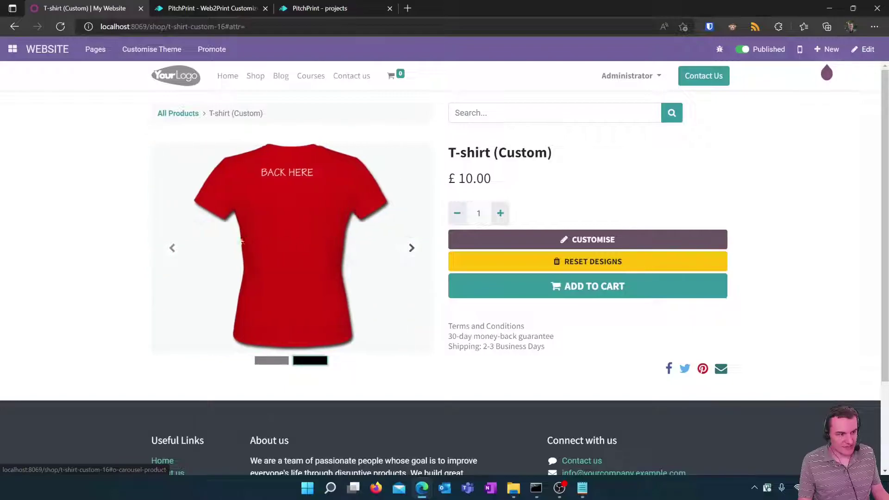
click(172, 250)
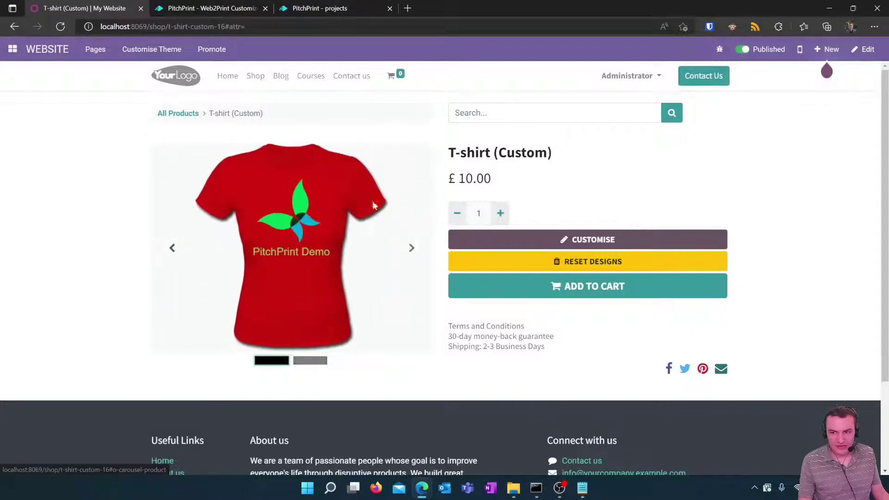
click(648, 291)
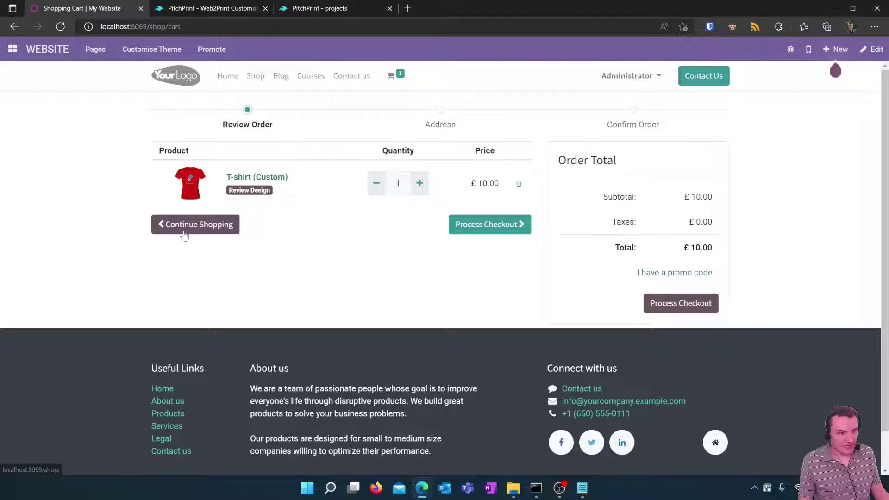
Take the £10.00 order to the Confirm Order payment step, then enter the Discuss app backend
click(480, 236)
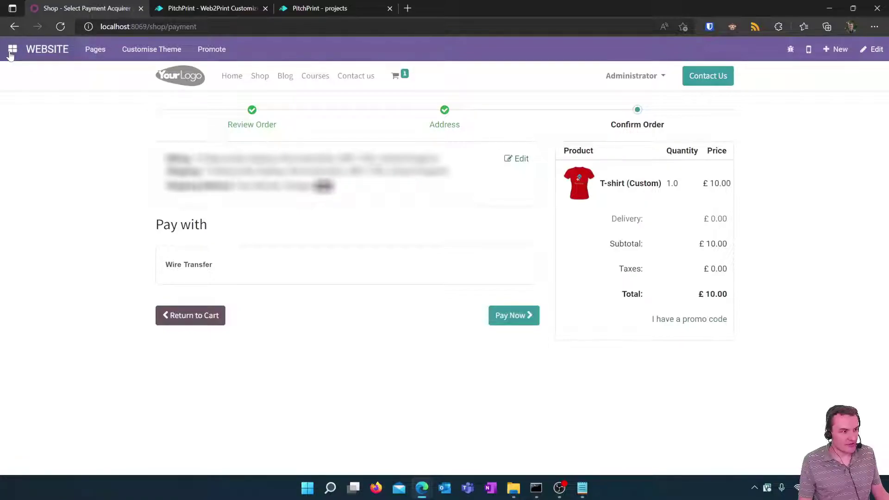
click(10, 52)
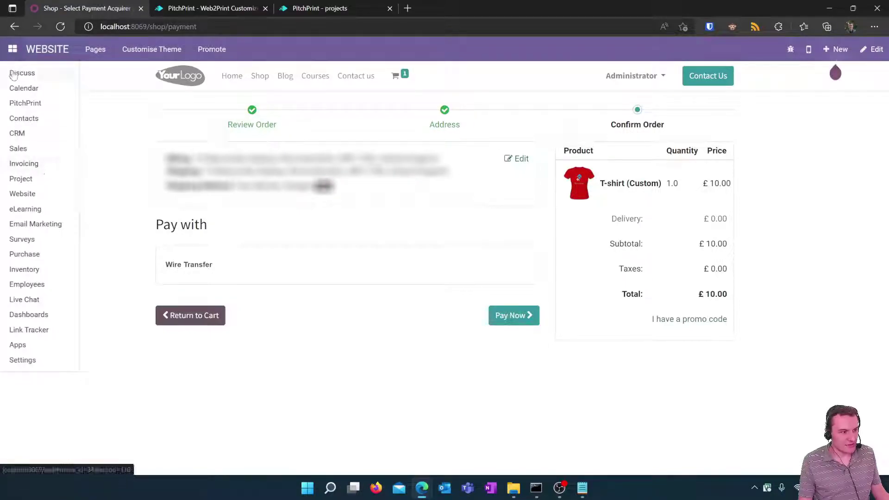
click(14, 73)
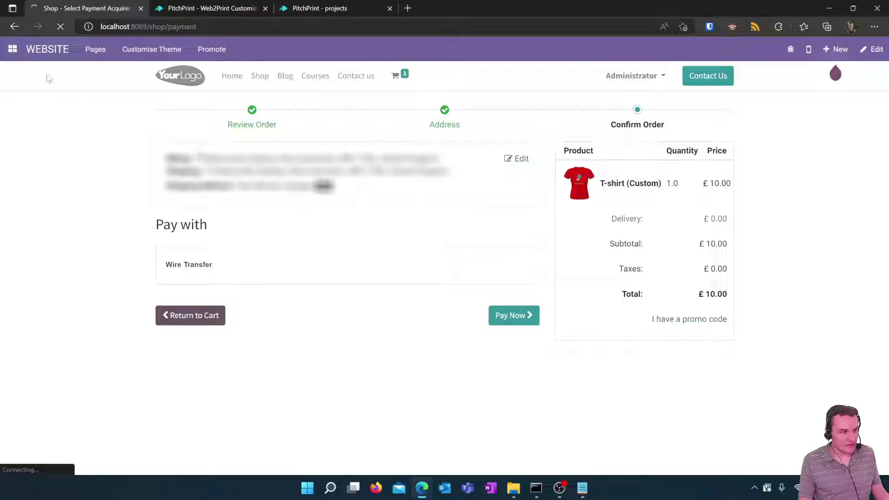
From the home menu, open the PitchPrint app and its Web2Print order S00001
click(12, 49)
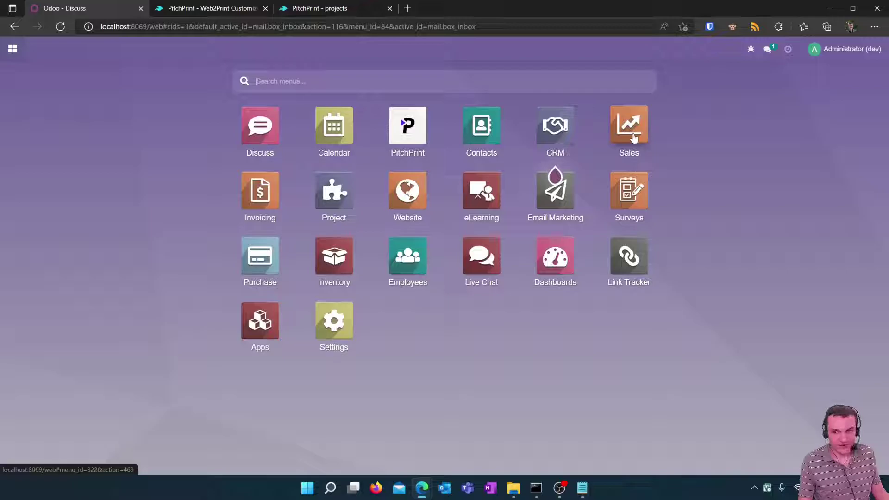
click(398, 141)
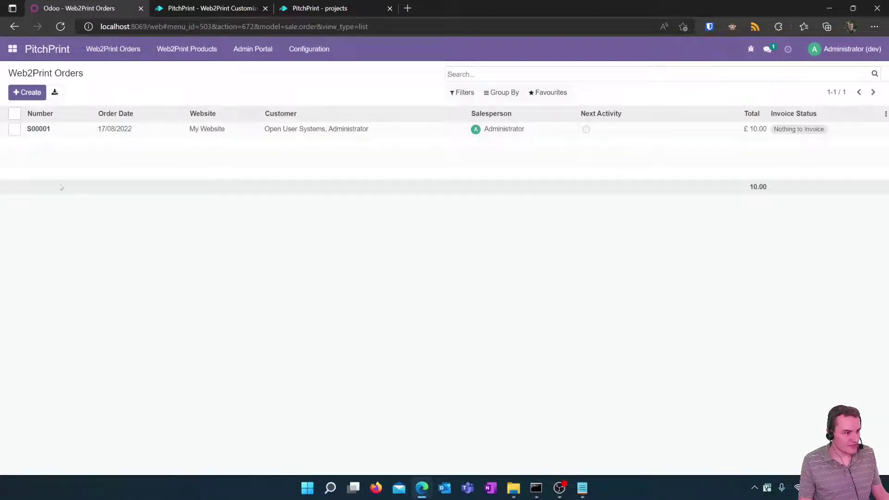
click(54, 134)
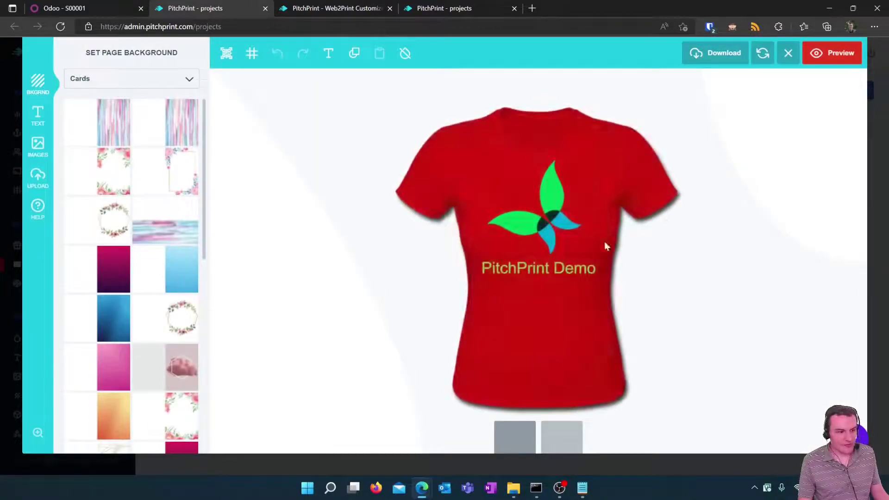
Back on quotation S00001, confirm it as a sales order and scroll to the confirmation email
click(265, 8)
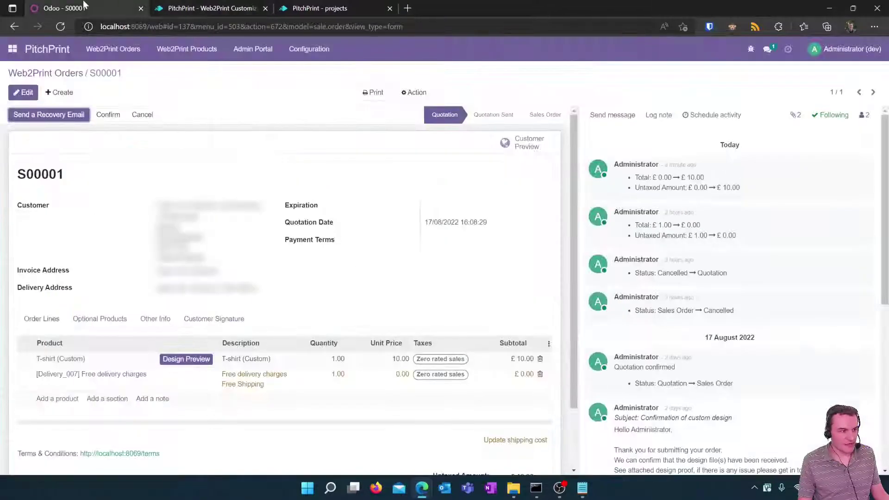
click(109, 122)
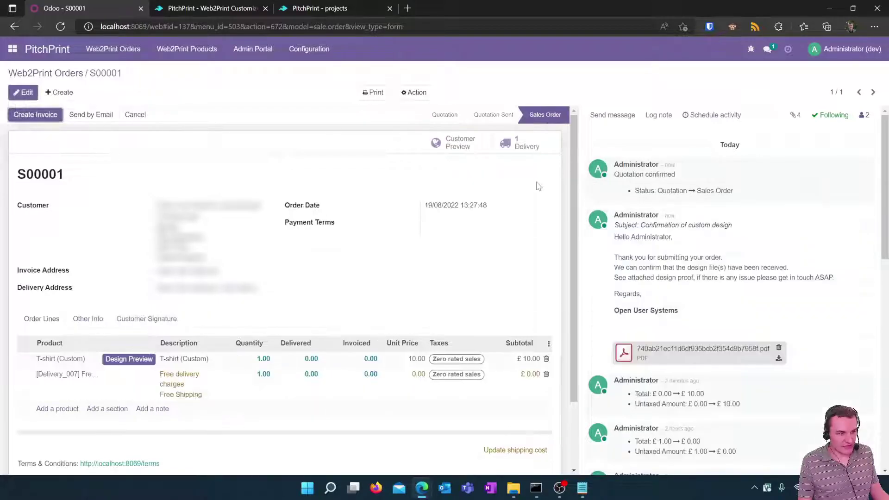
scroll(619, 286, down, 2)
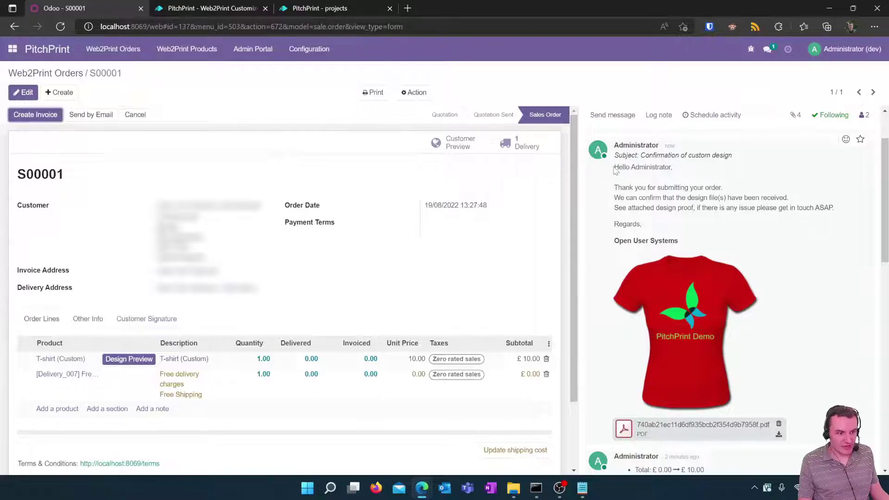
Select the design-confirmation email's text in the chatter, then clear the selection
drag(615, 170, 738, 240)
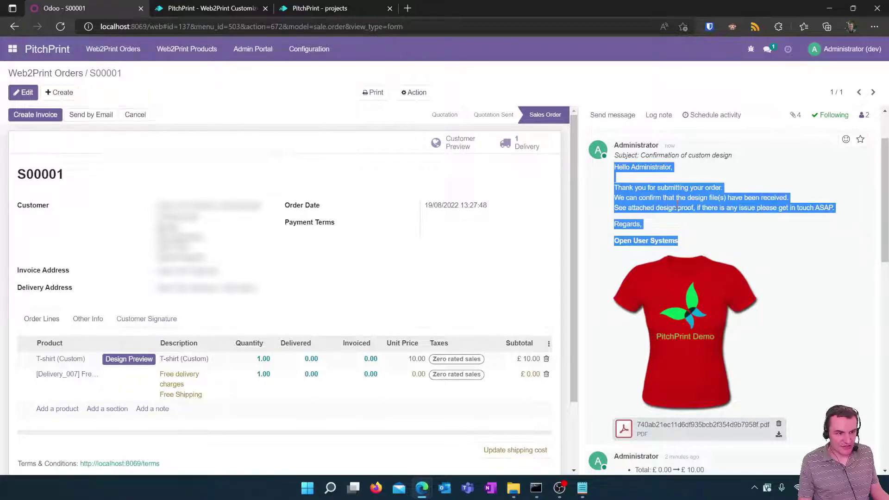
click(641, 168)
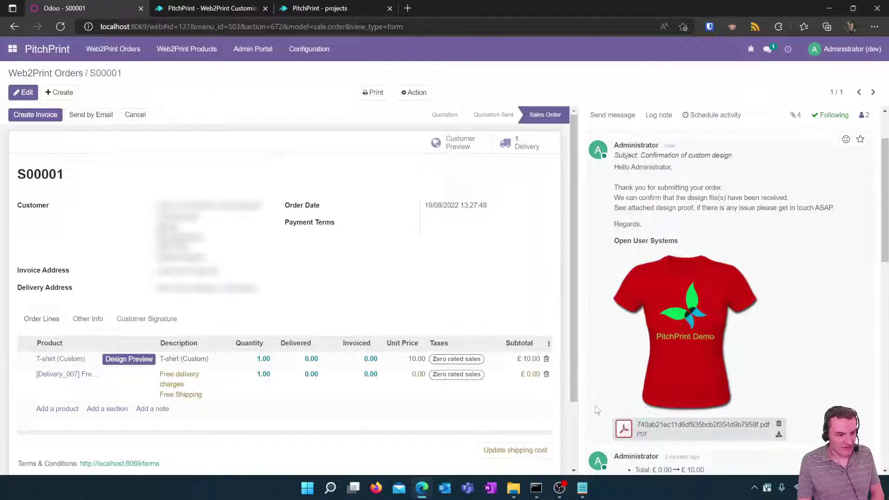
View the attached butterfly 'PitchPrint Demo' proof PDF, then close the preview
click(623, 428)
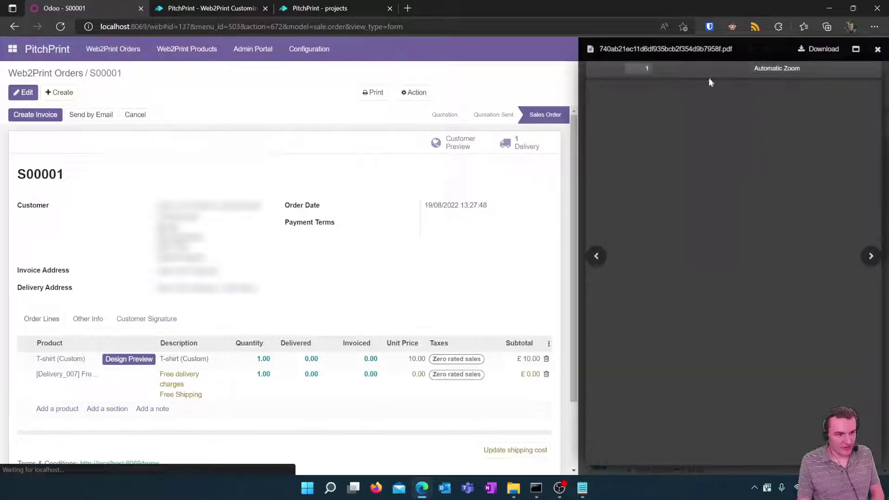
click(877, 51)
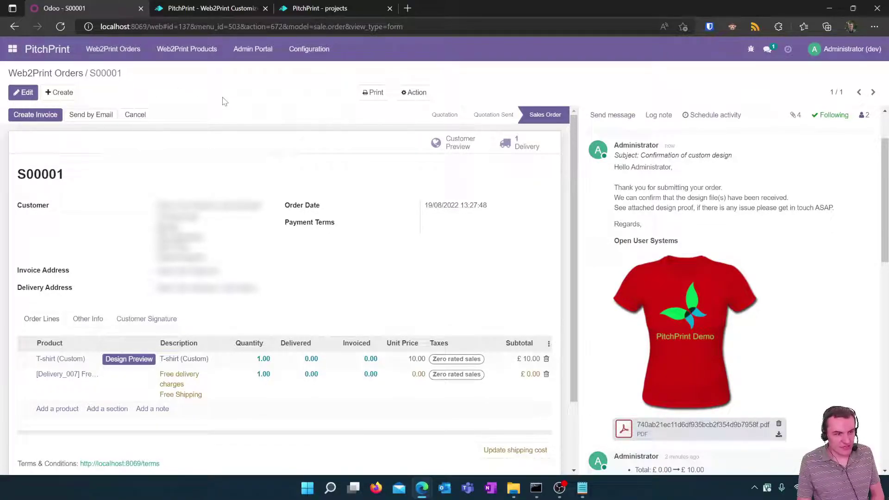
Go back to the Web2Print Orders list, then show the home menu of apps
click(56, 73)
click(12, 49)
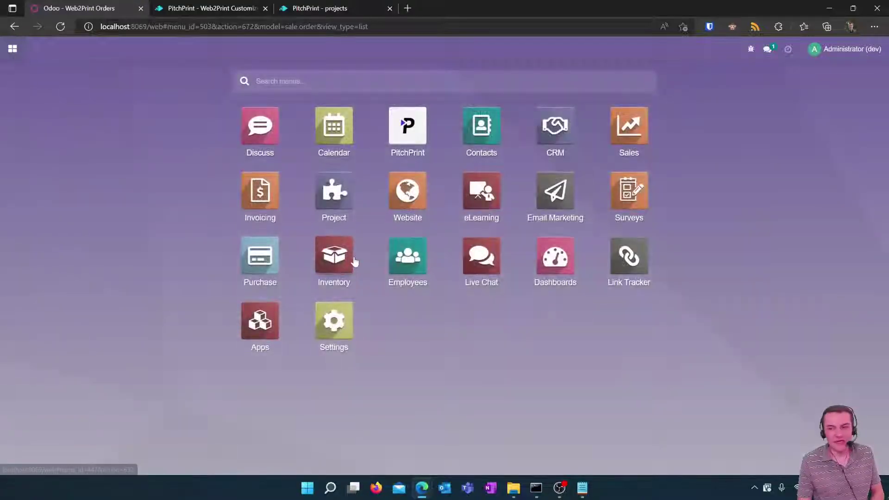